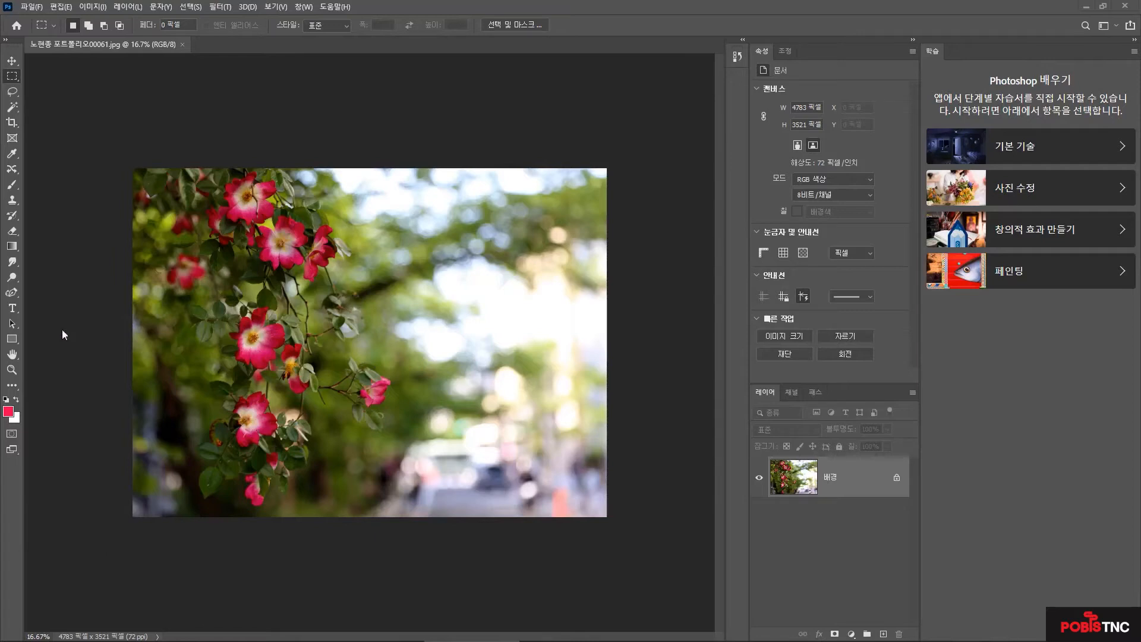
- Draw a red square shape about 1008 × 1008 px over the flowers using the Rectangle tool
click(16, 340)
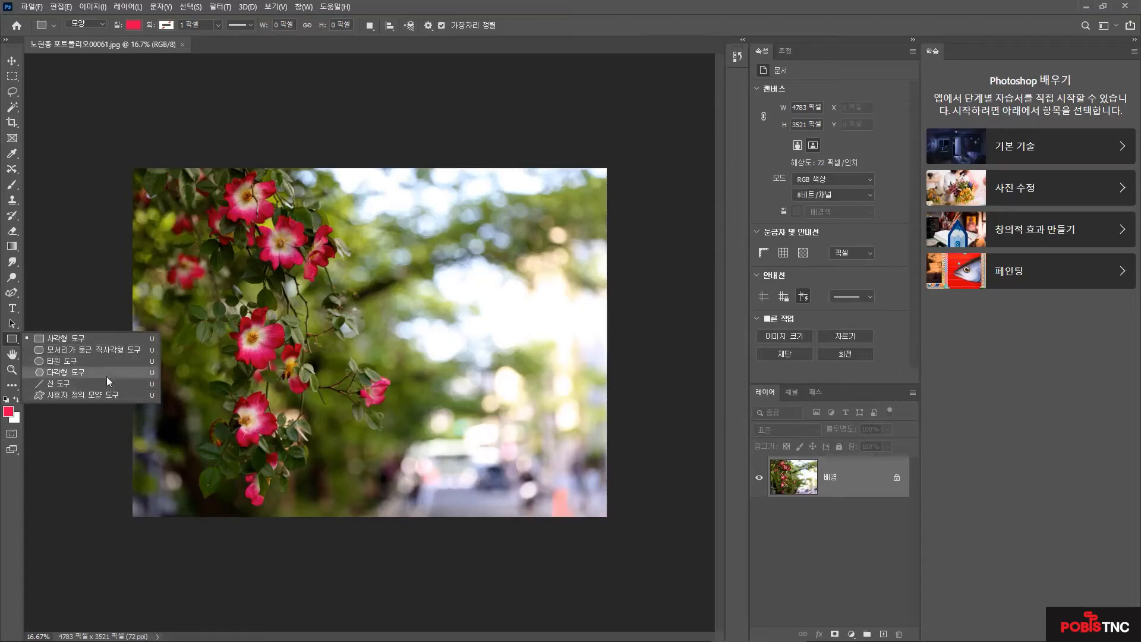
click(64, 338)
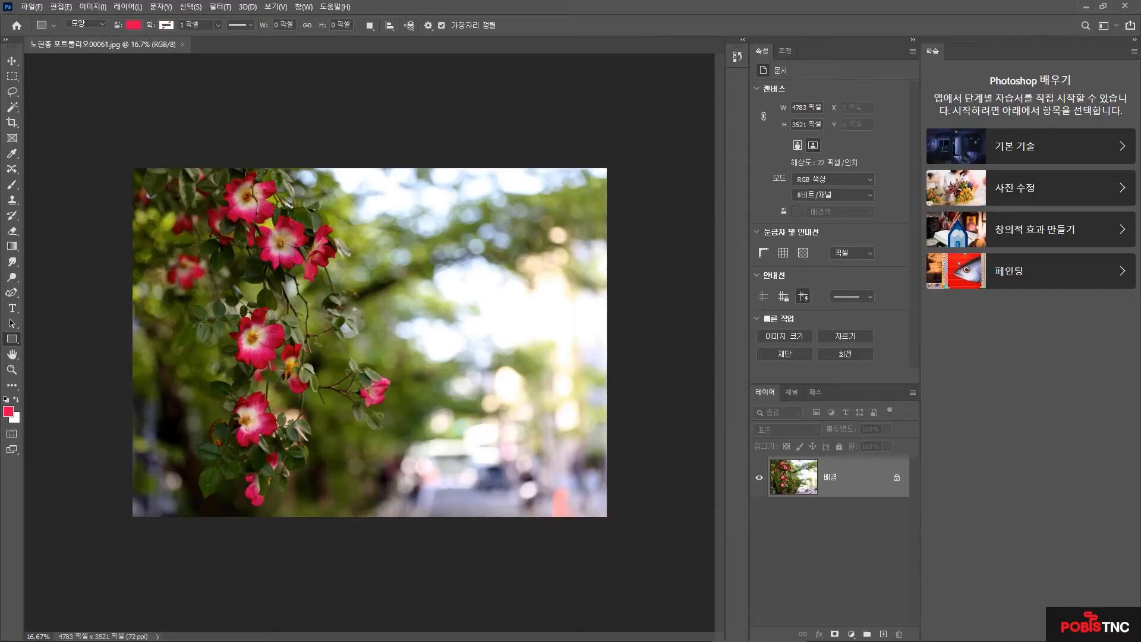
drag(253, 260, 356, 361)
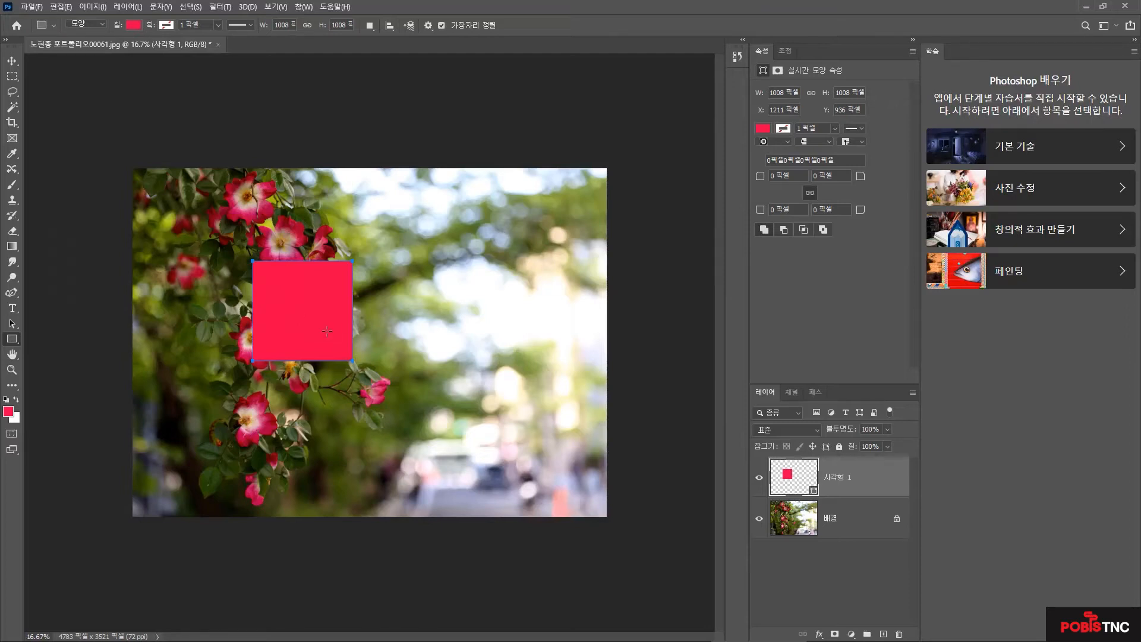
- Try to distort the square by pulling its lower-right corner outward with Direct Selection as a regular path, and undo the distortion
click(18, 329)
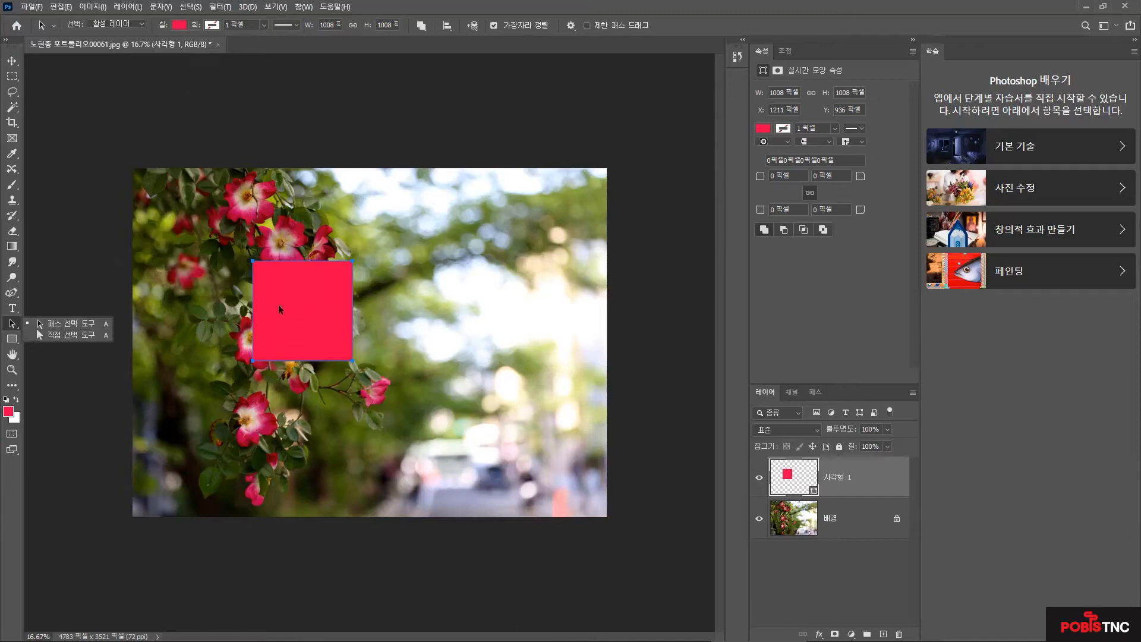
click(70, 333)
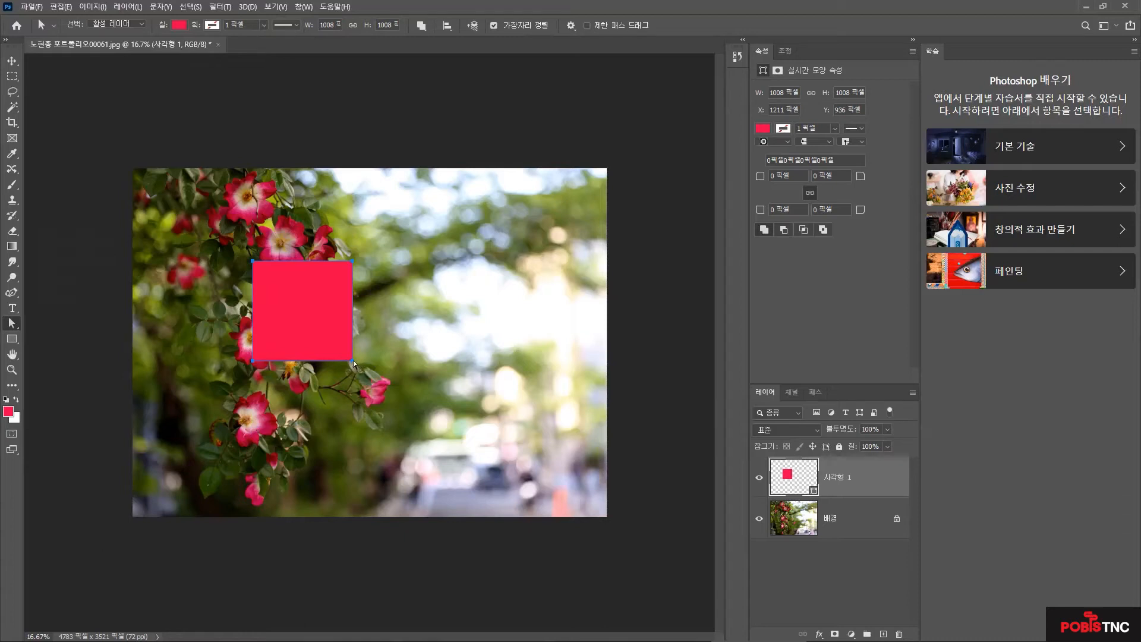
drag(353, 363, 387, 391)
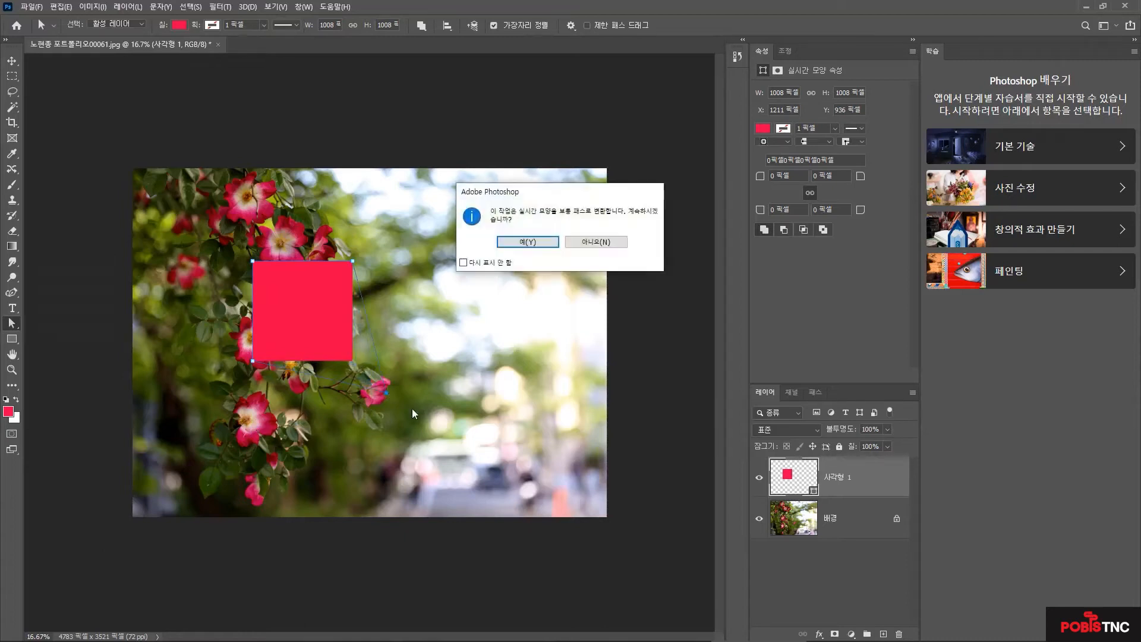
click(527, 242)
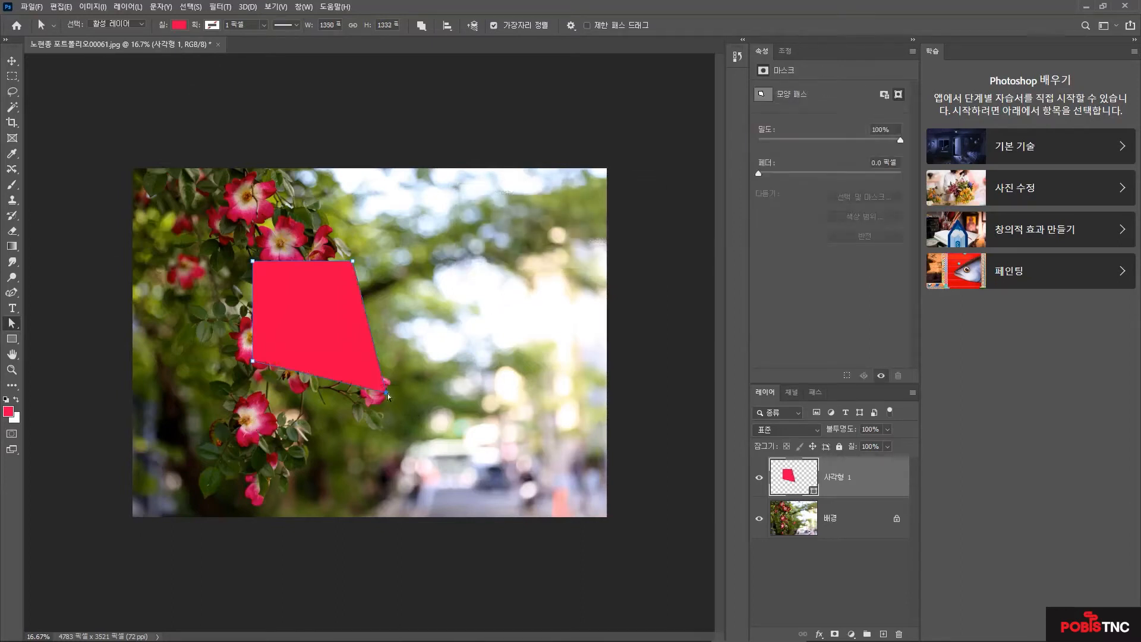
drag(386, 394, 423, 416)
key(ctrl+z)
key(ctrl+z)
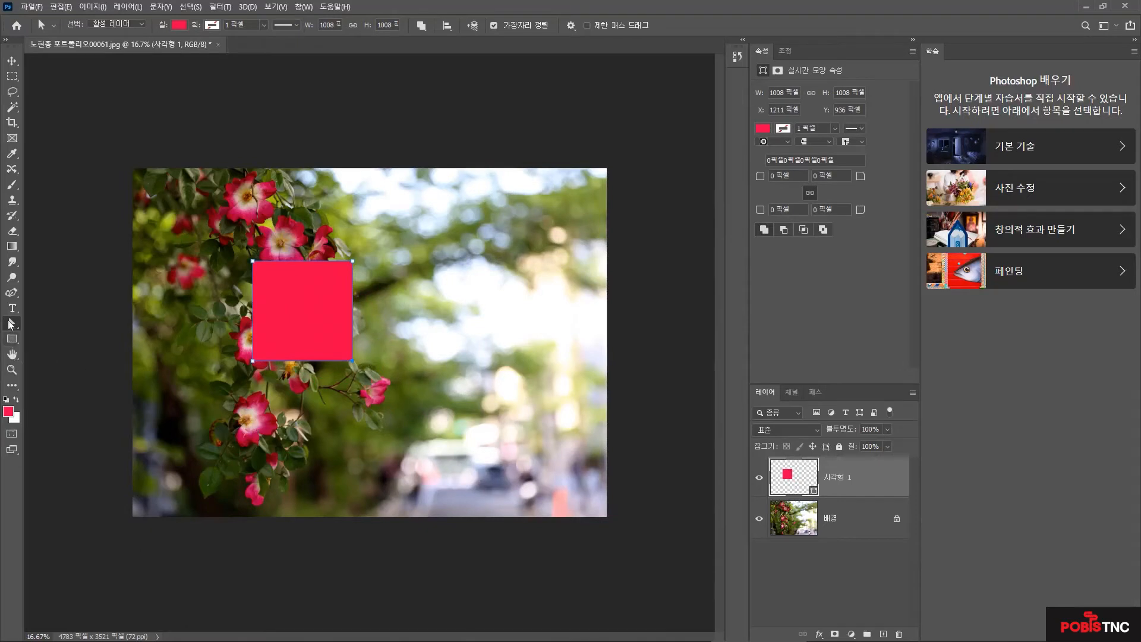
- Try no fill, a solid red fill and a black-to-white linear gradient on the square shape
right_click(11, 325)
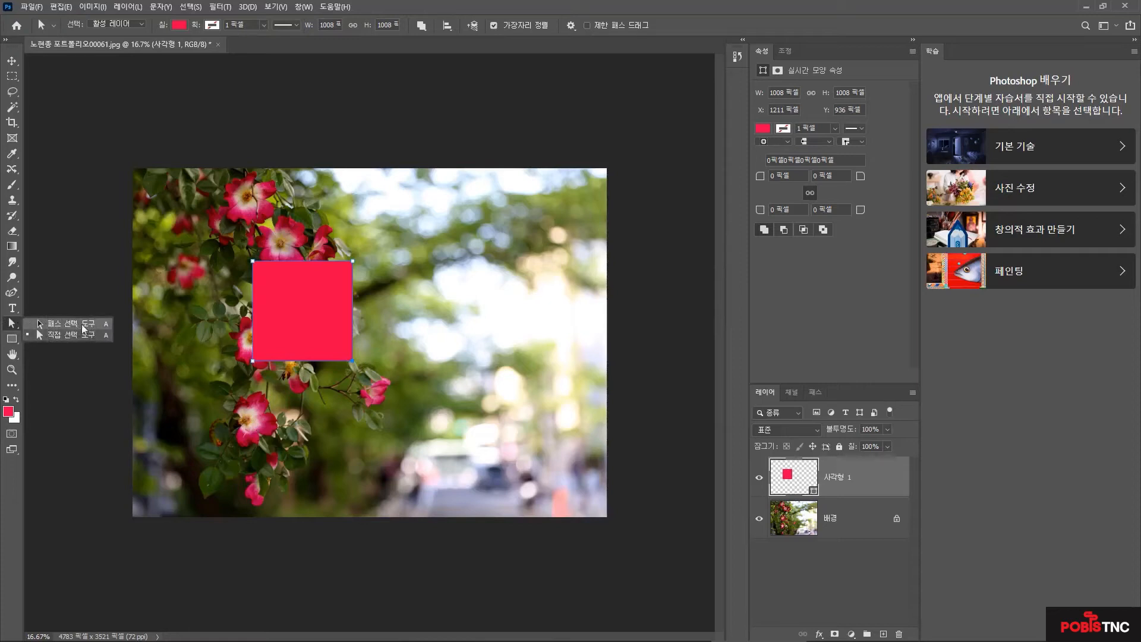
click(12, 340)
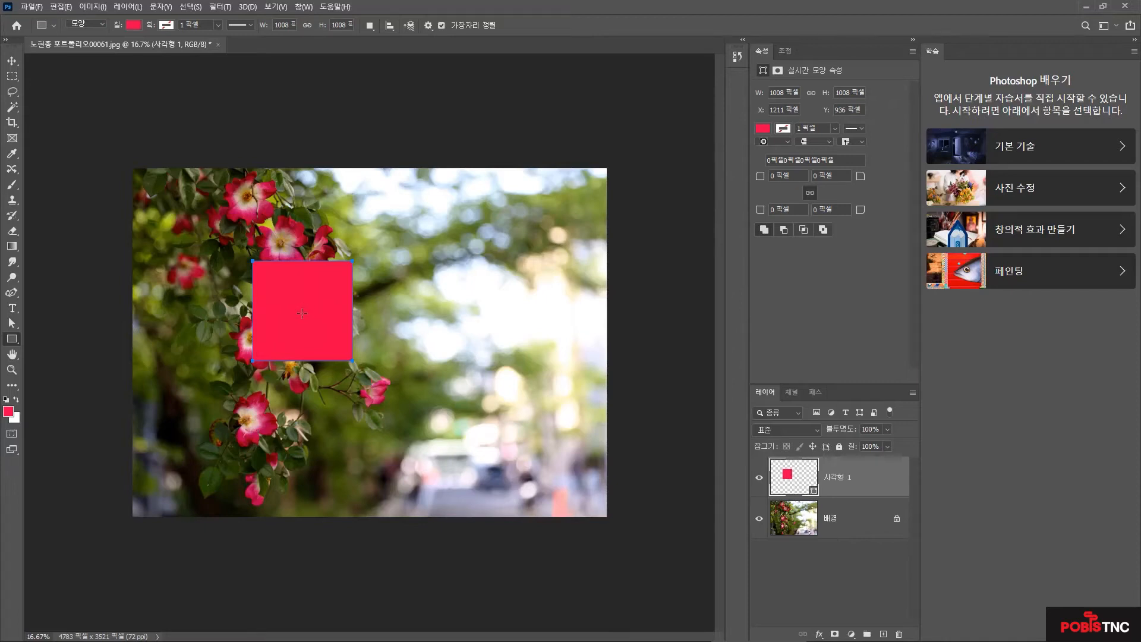
click(134, 25)
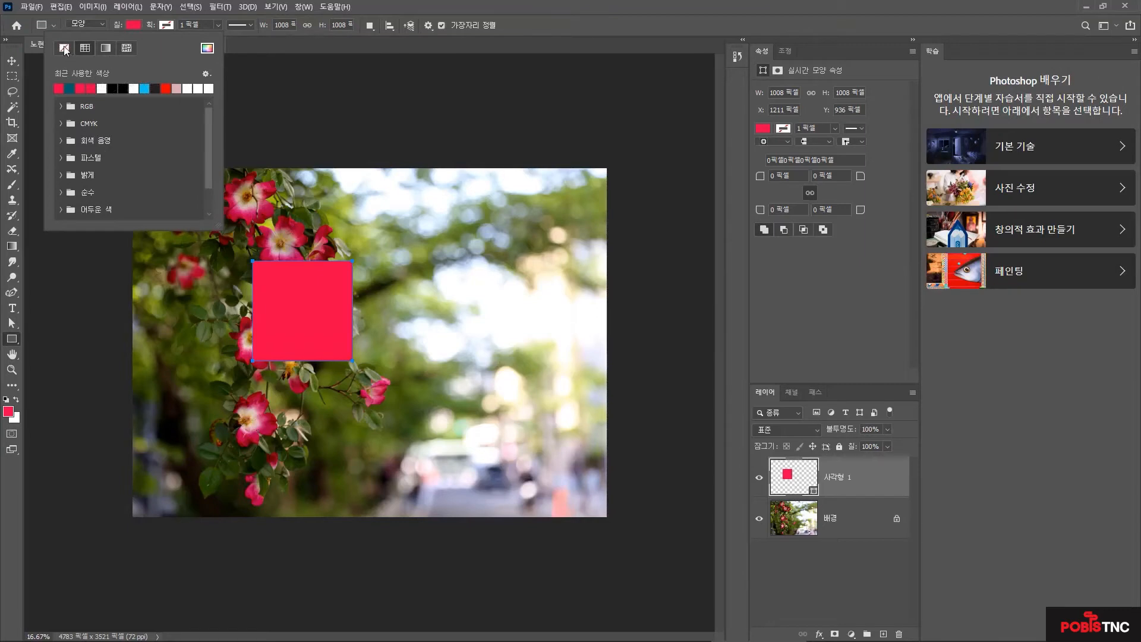
click(65, 49)
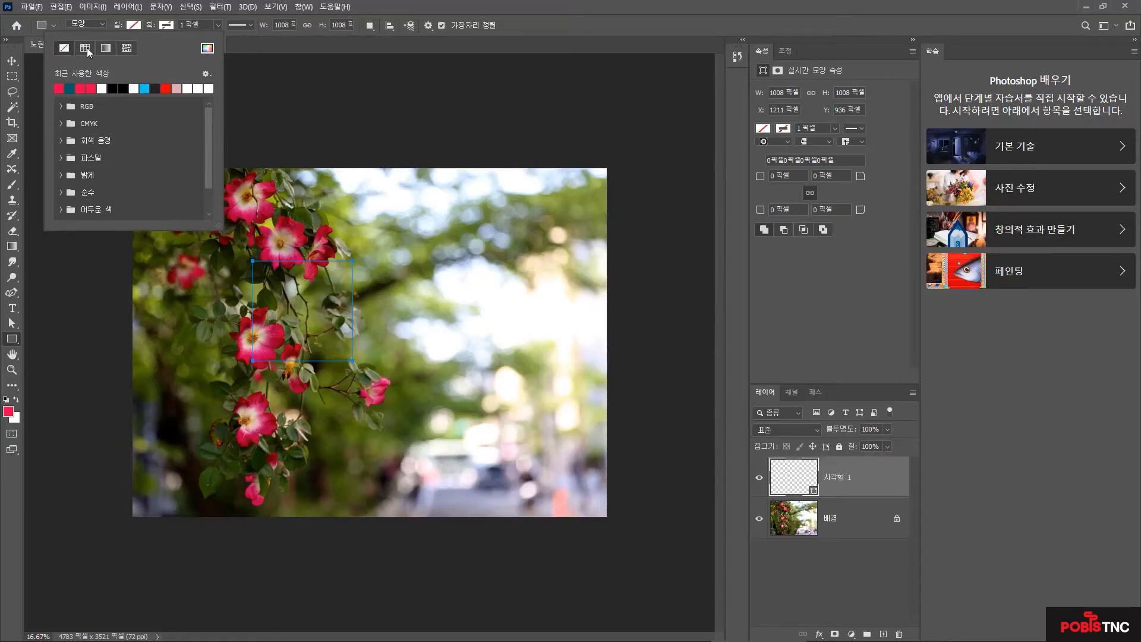
click(87, 51)
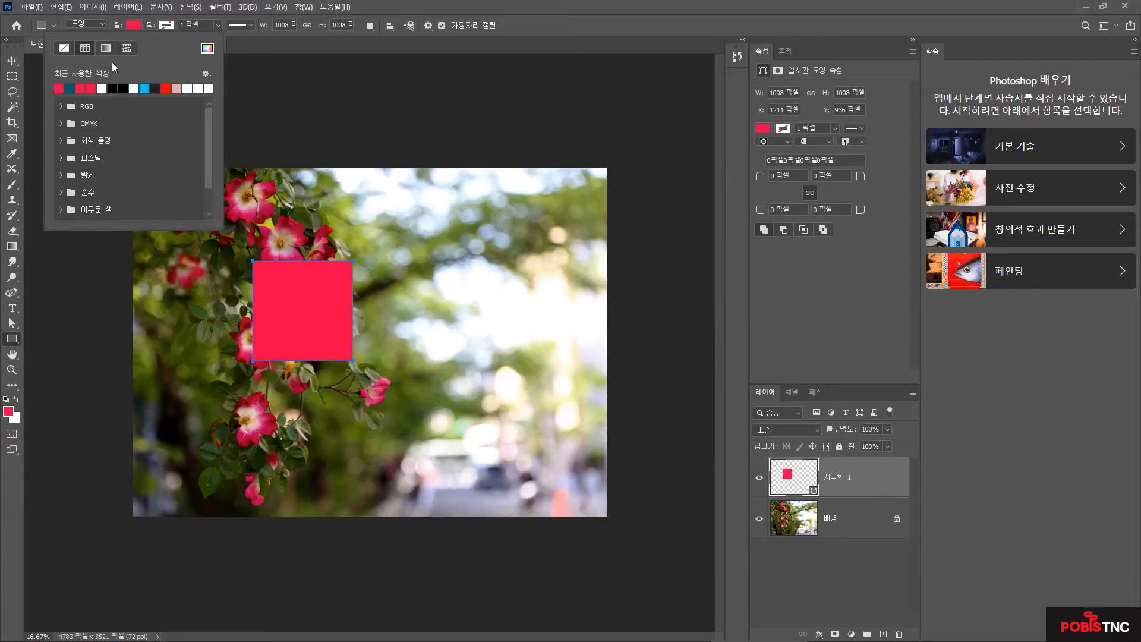
click(106, 47)
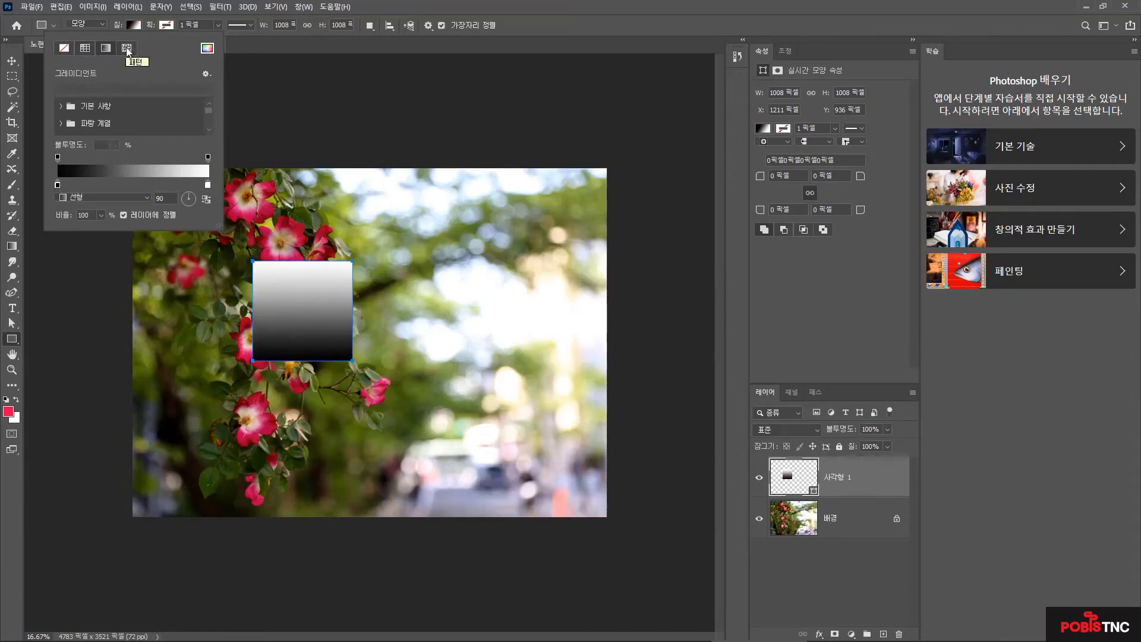
- Fill the square with the first pattern from the 풀 group, and delete the shape layer
click(128, 49)
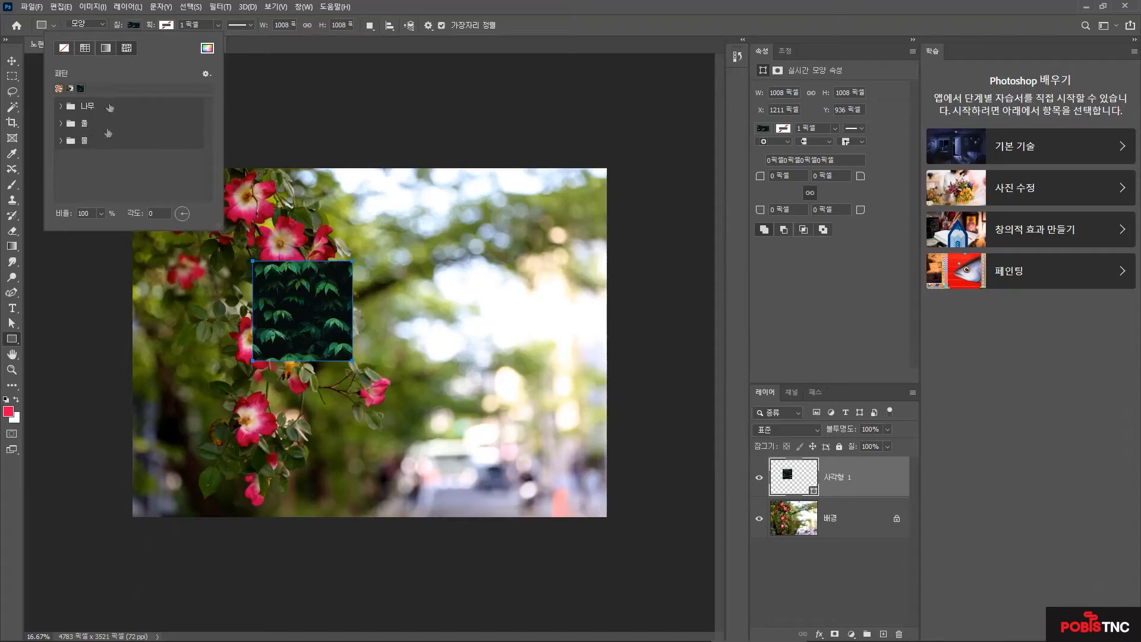
click(62, 123)
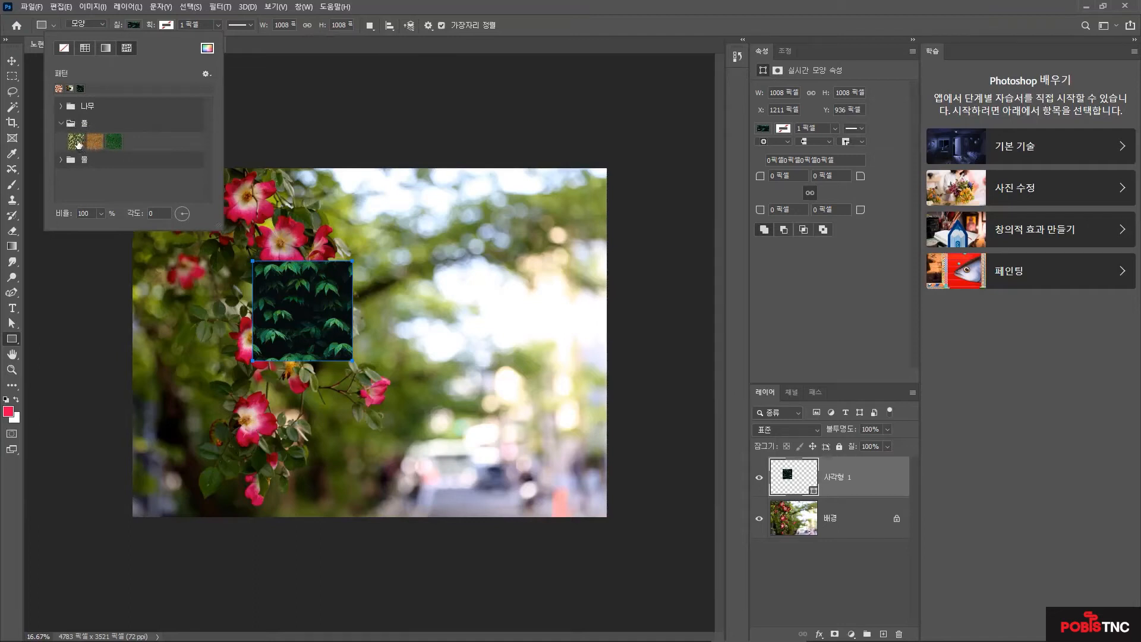
click(78, 144)
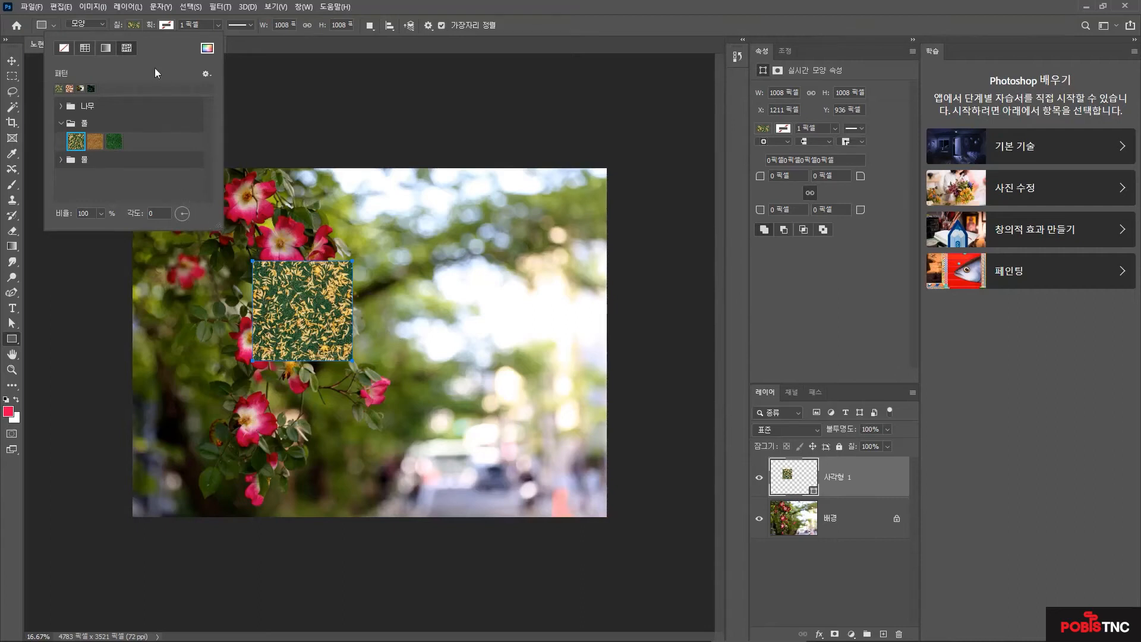
click(258, 46)
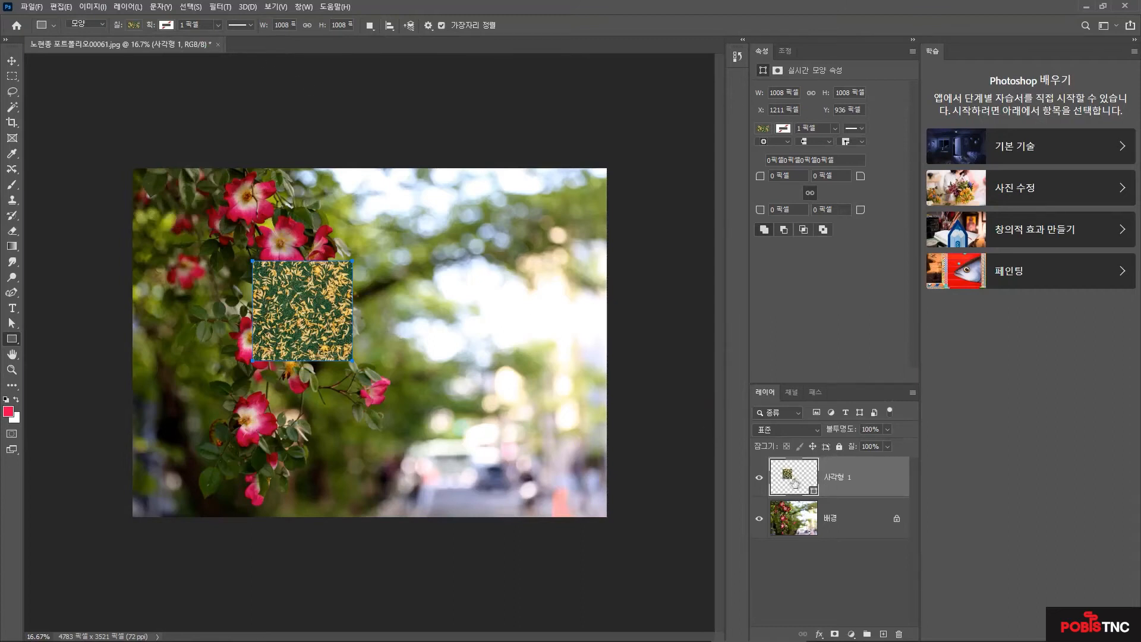
drag(790, 475, 899, 633)
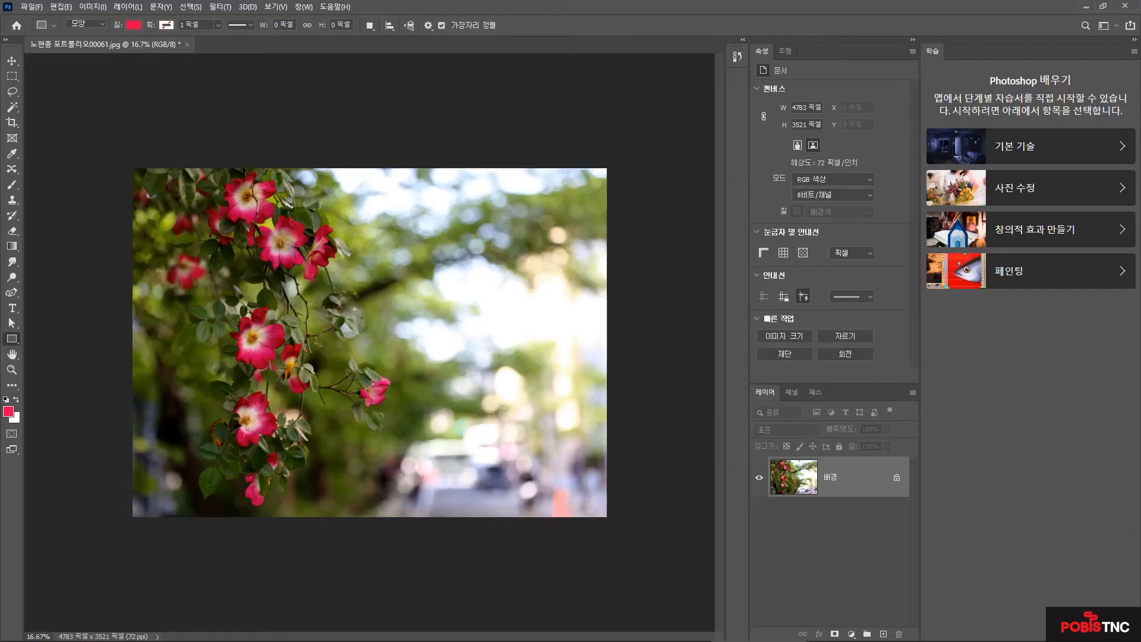
- Fill the background layer with the orange-brown pattern from the 풀 group, and undo the fill
click(61, 7)
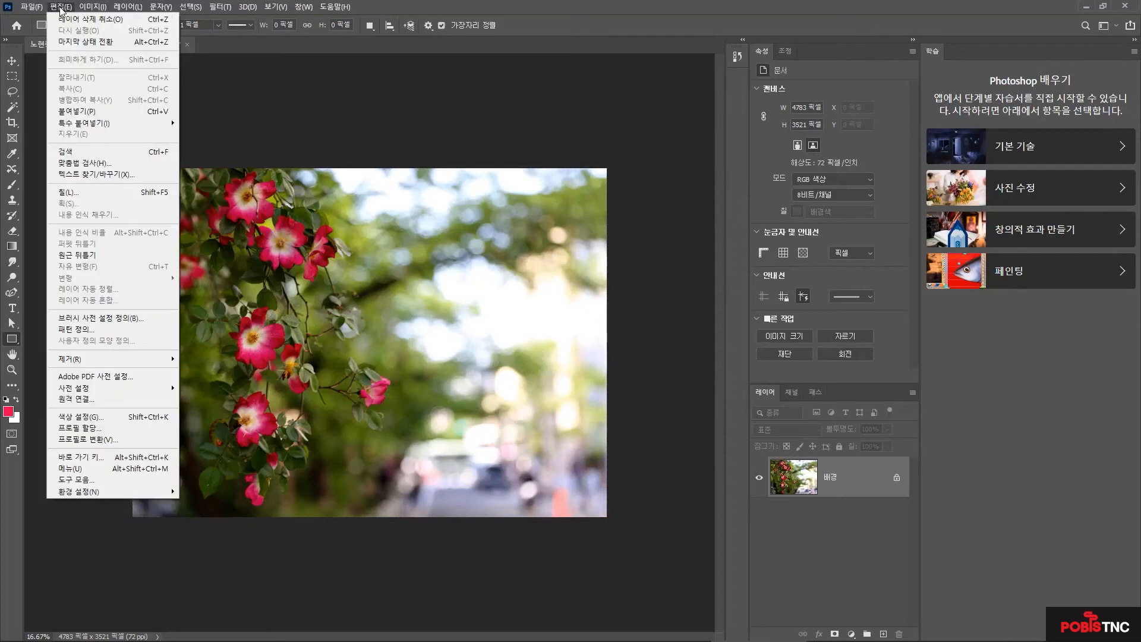
click(98, 194)
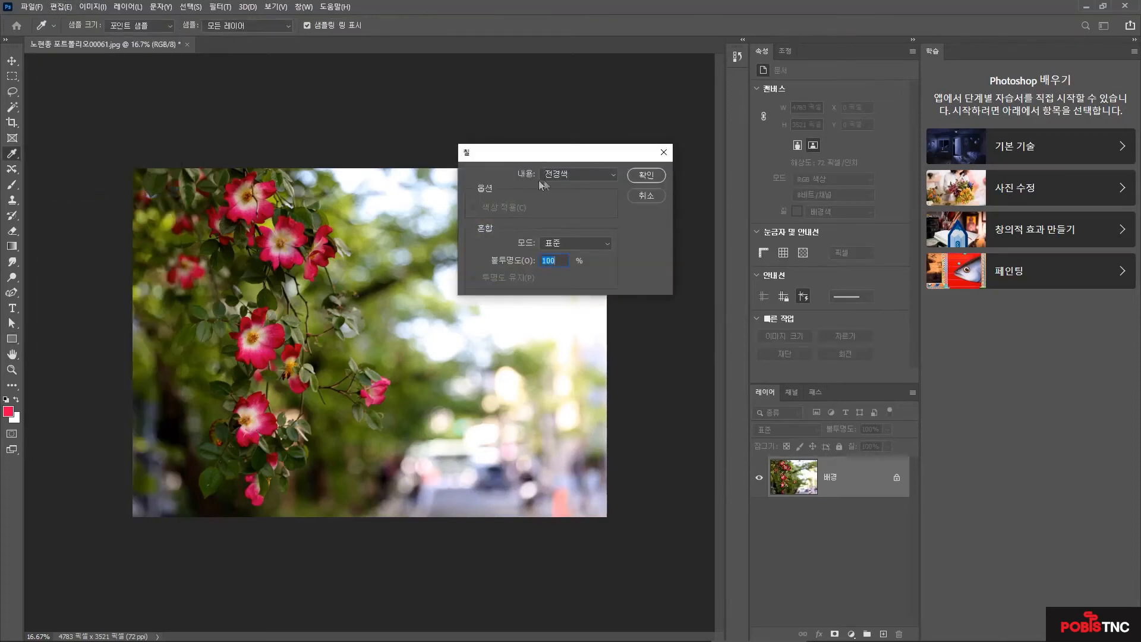
click(613, 174)
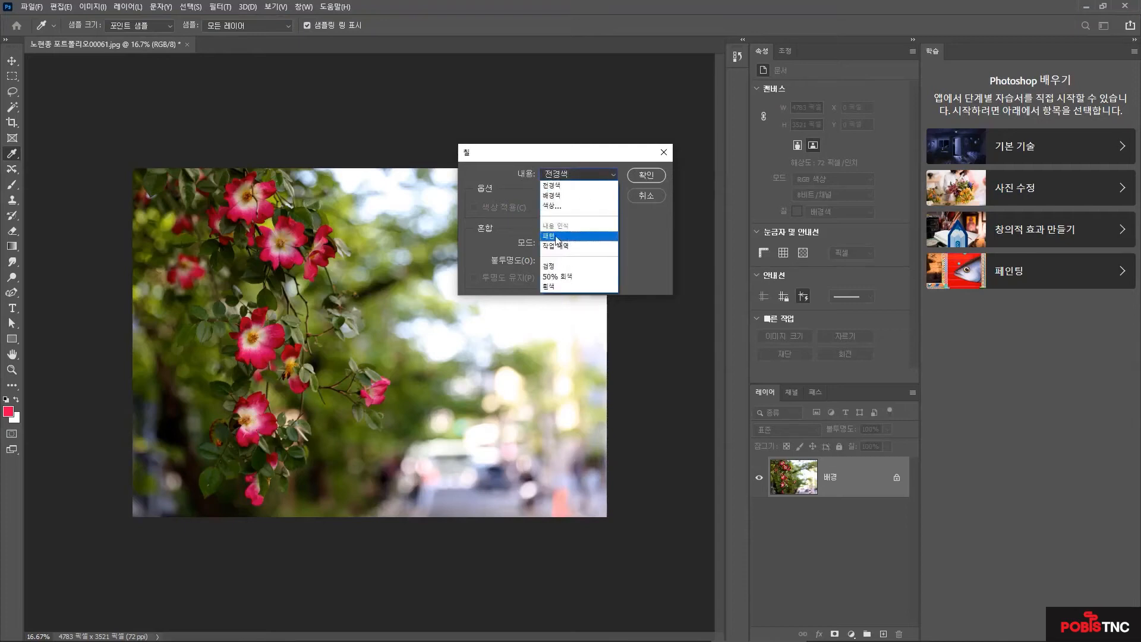
click(557, 236)
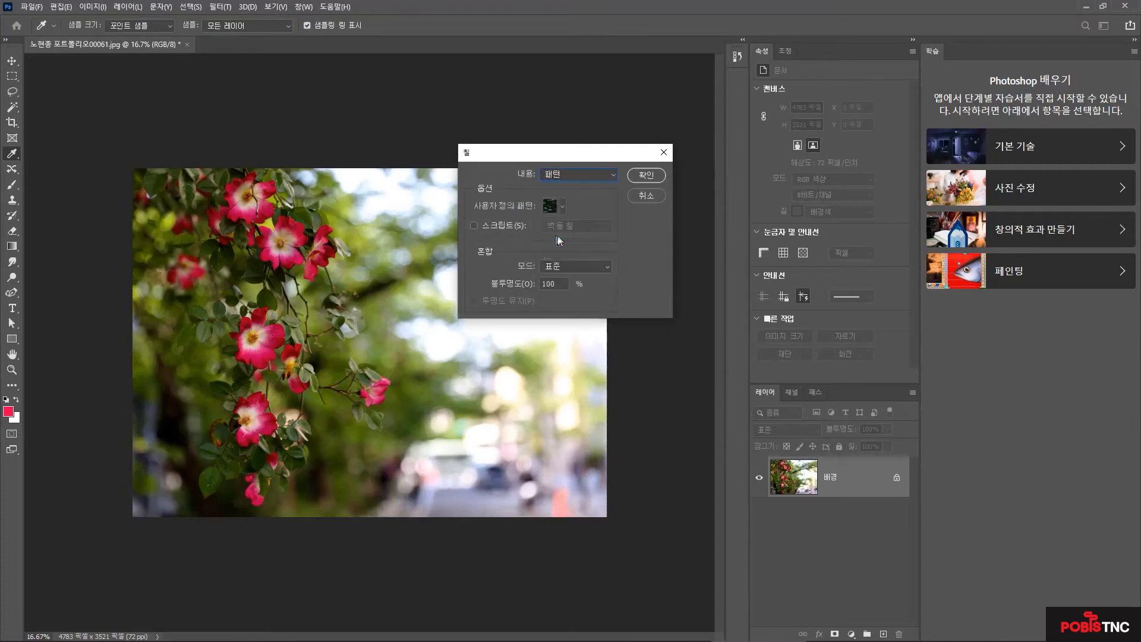
click(561, 205)
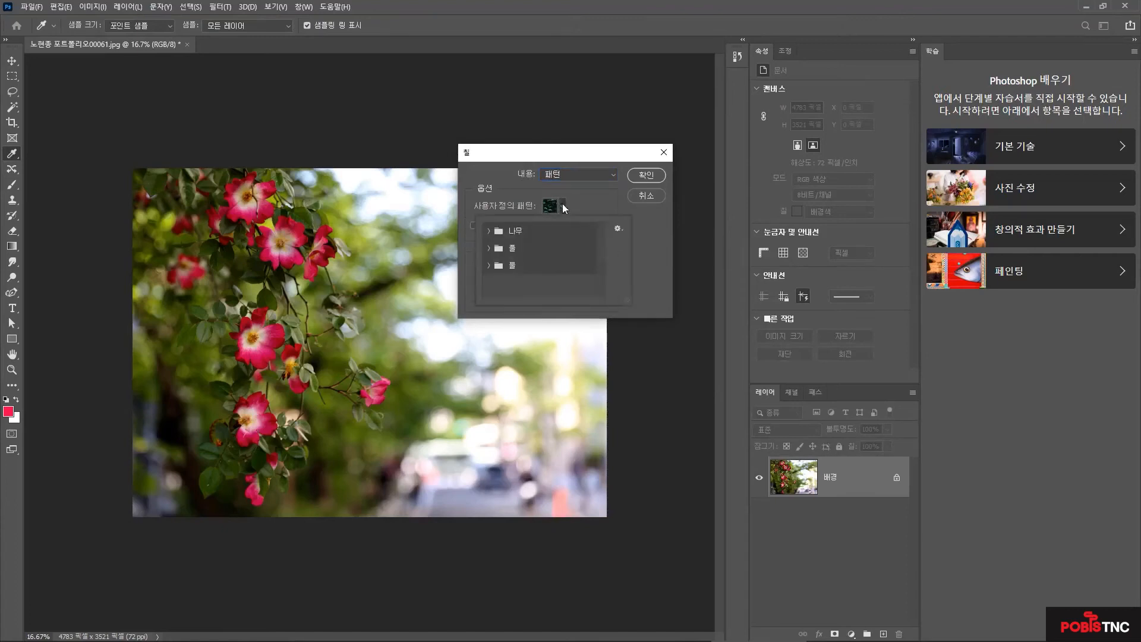
click(488, 248)
click(524, 267)
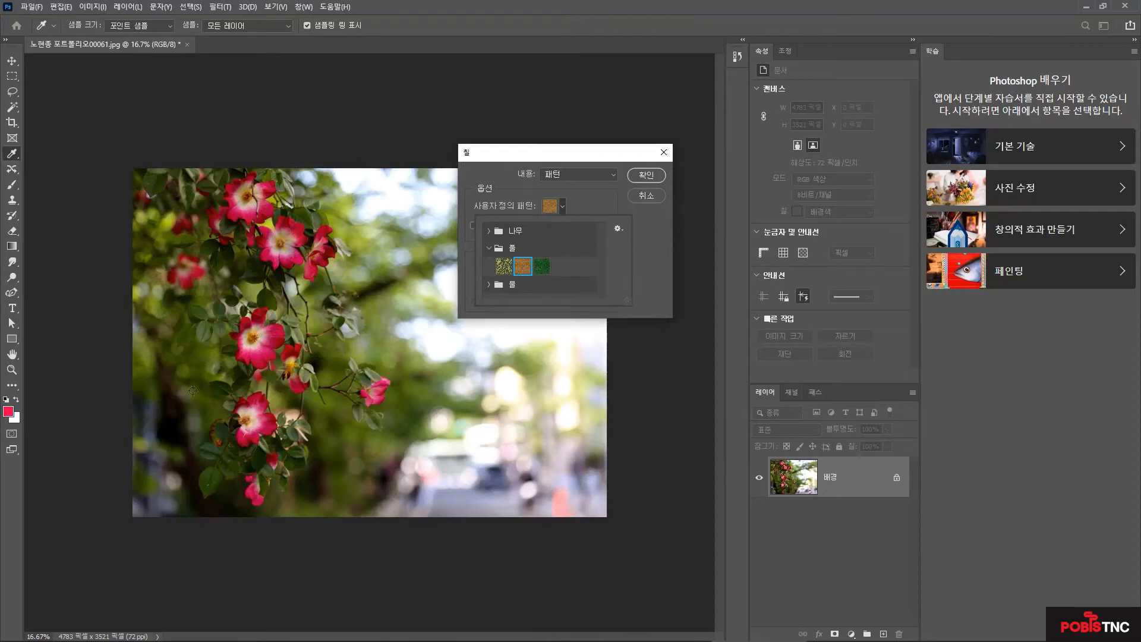
click(645, 179)
click(645, 177)
key(u)
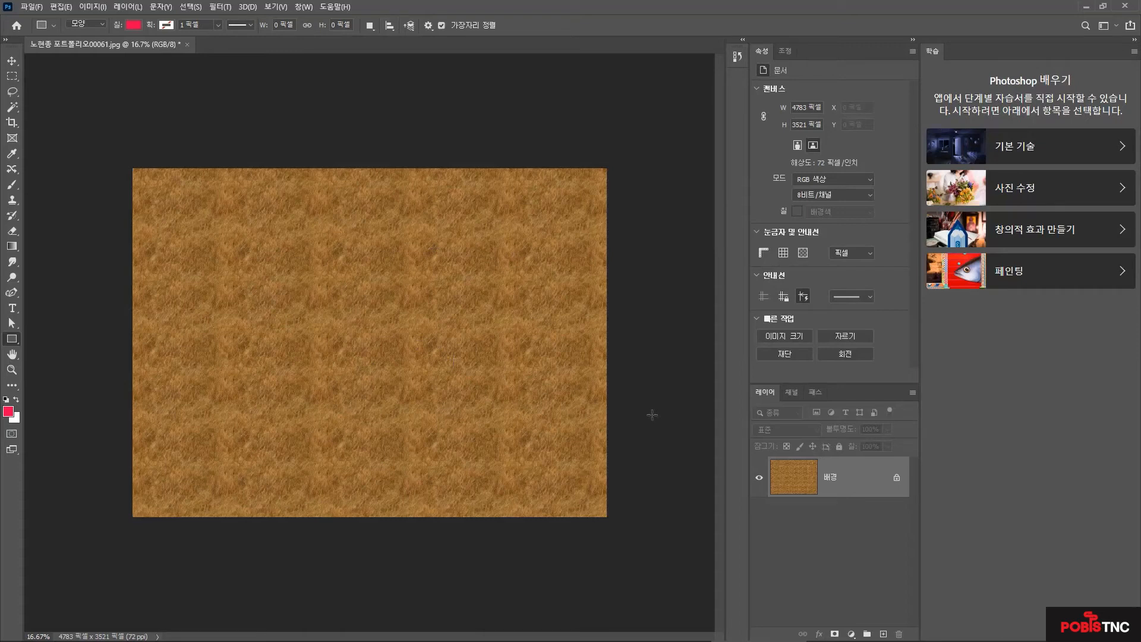
key(ctrl+z)
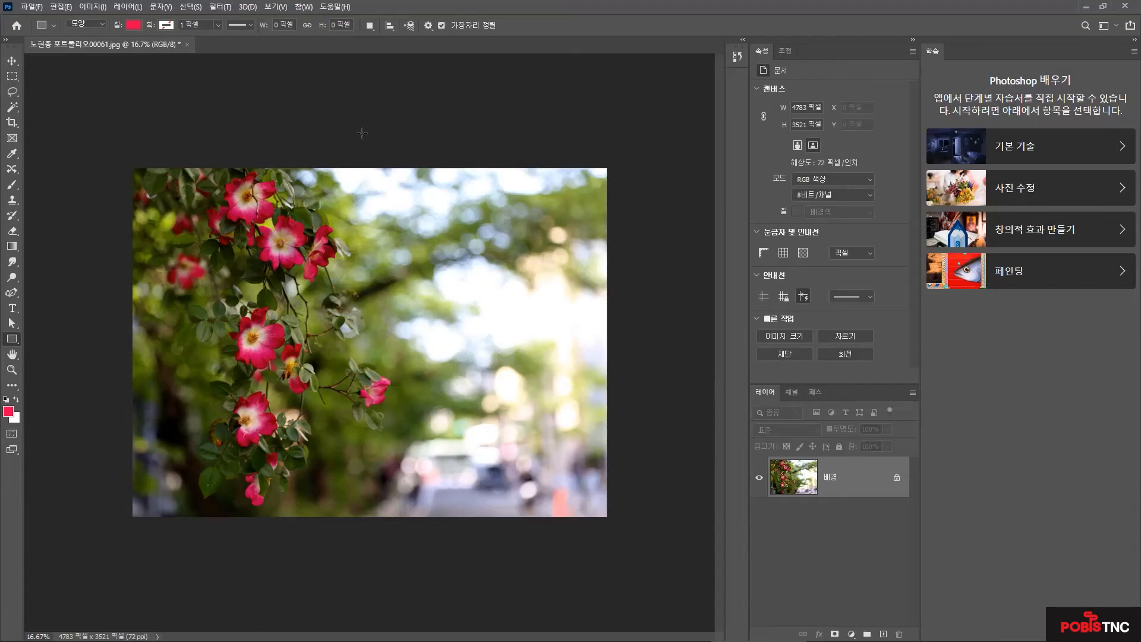
- Import the Tie-dye_patterns file into the pattern library and expand its group to view the patterns
click(304, 7)
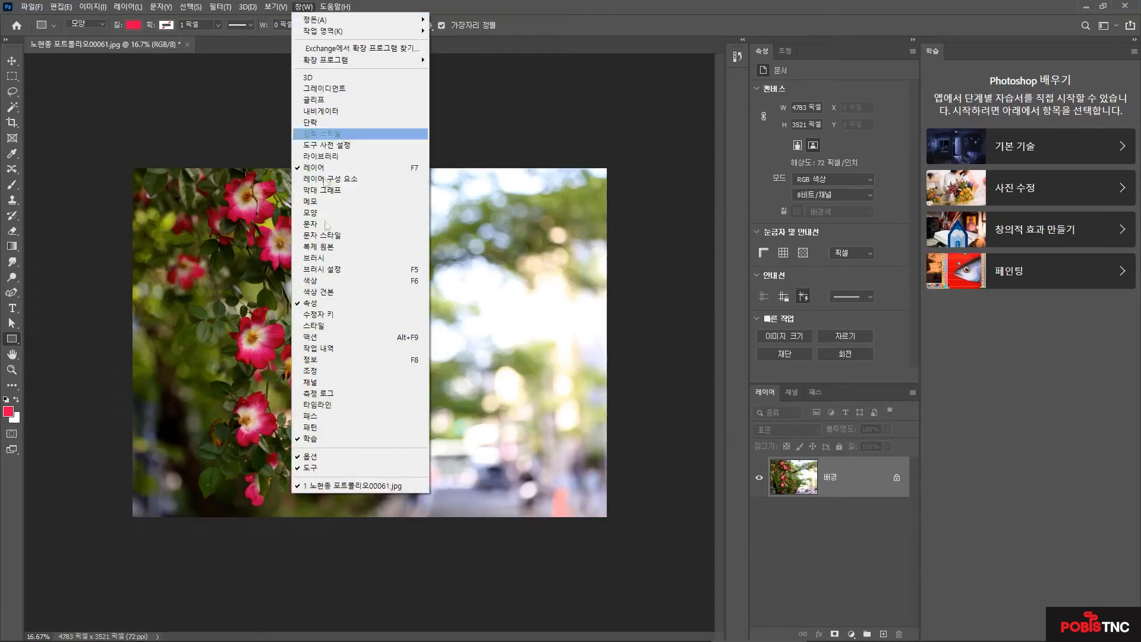
click(321, 430)
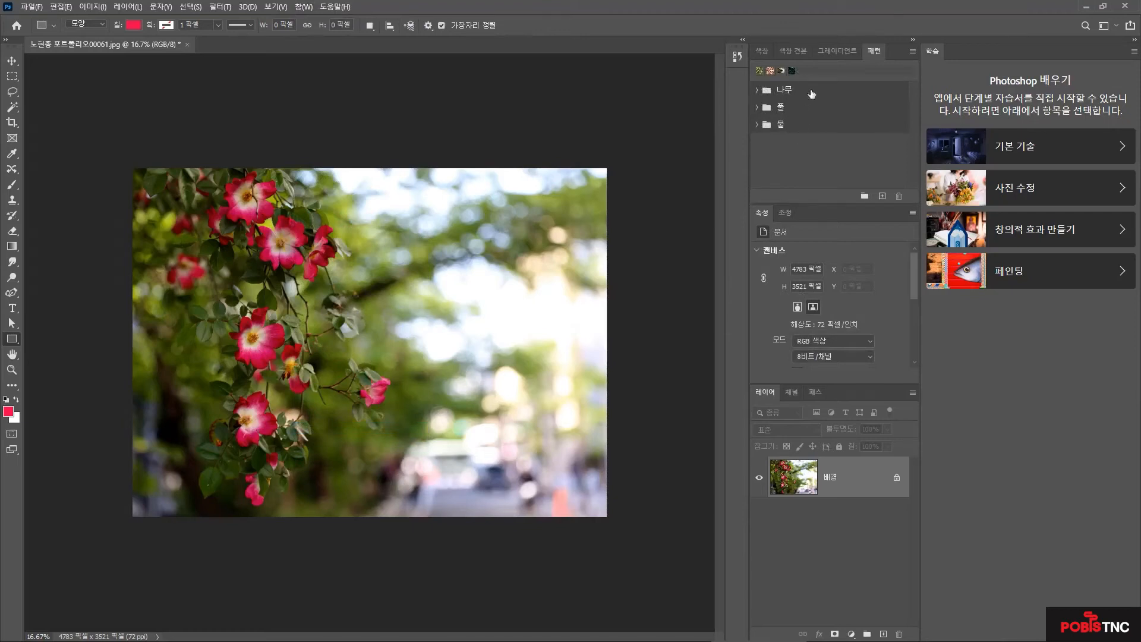
click(913, 52)
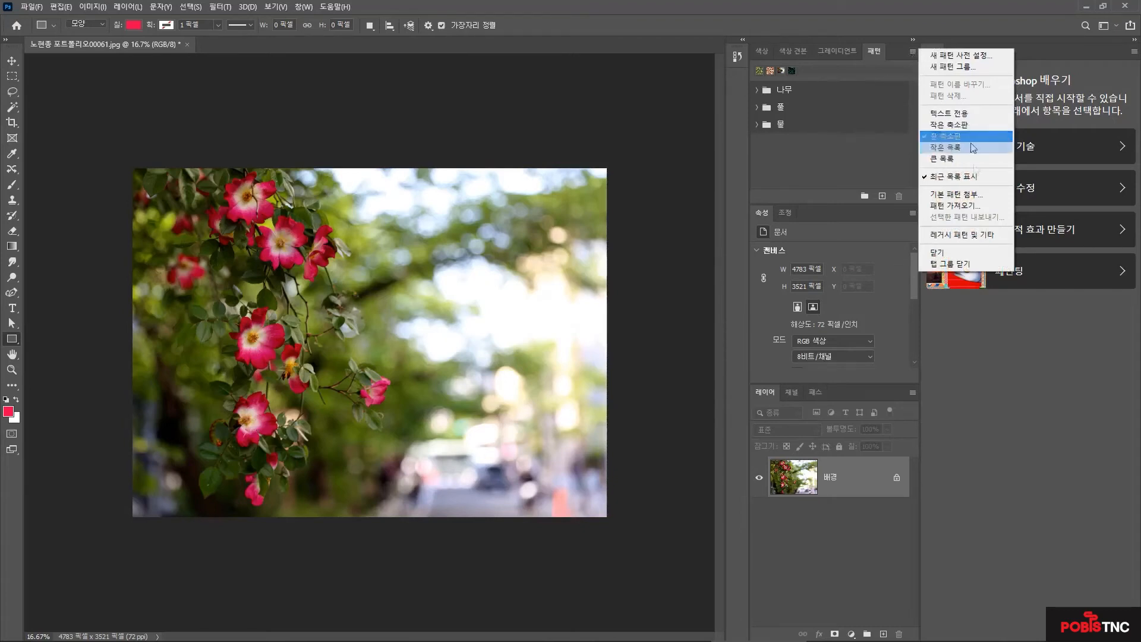
click(958, 207)
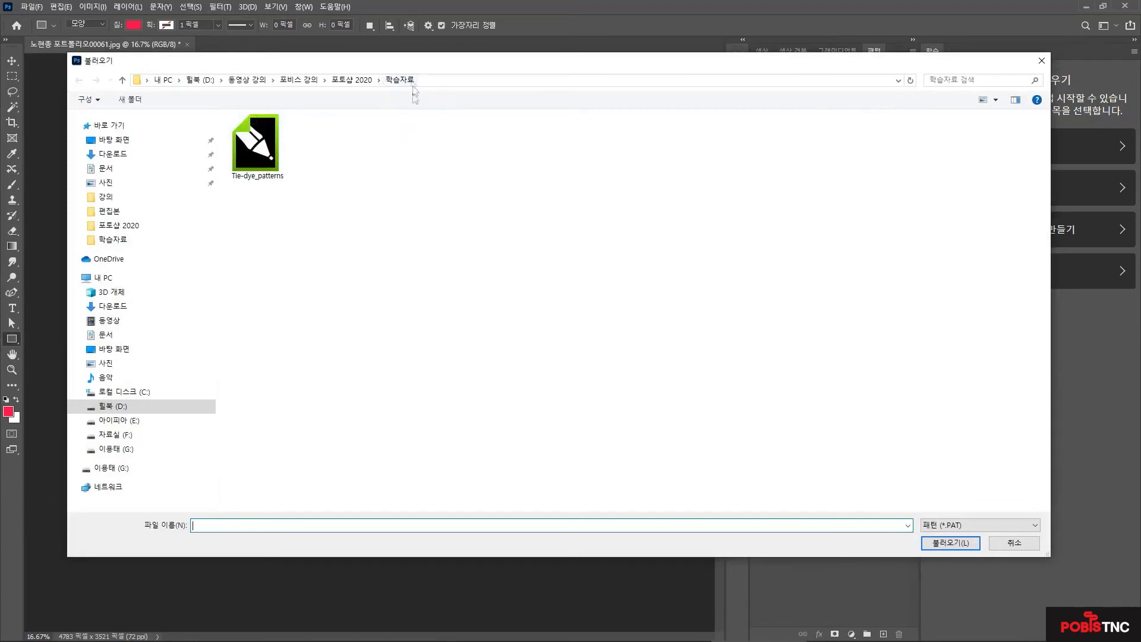
click(265, 153)
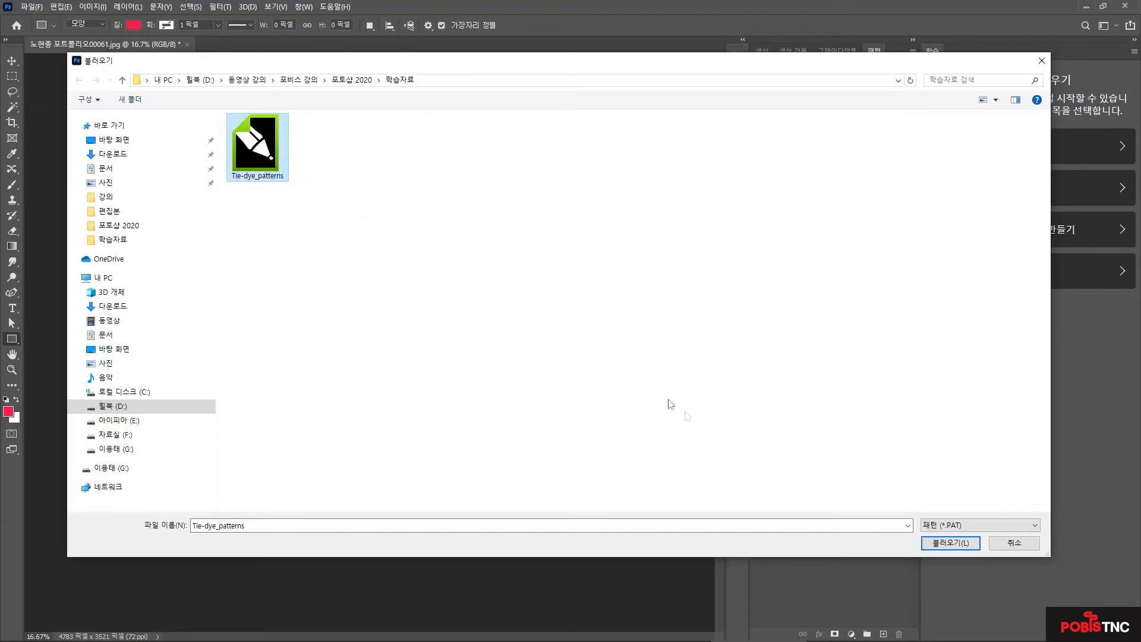
click(958, 547)
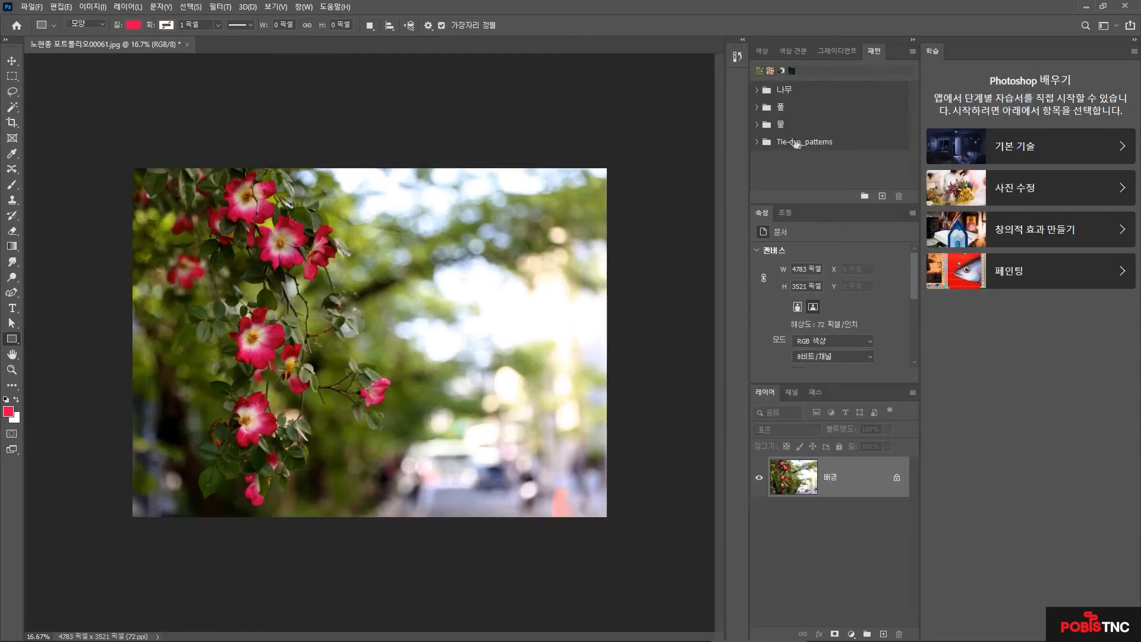
click(757, 142)
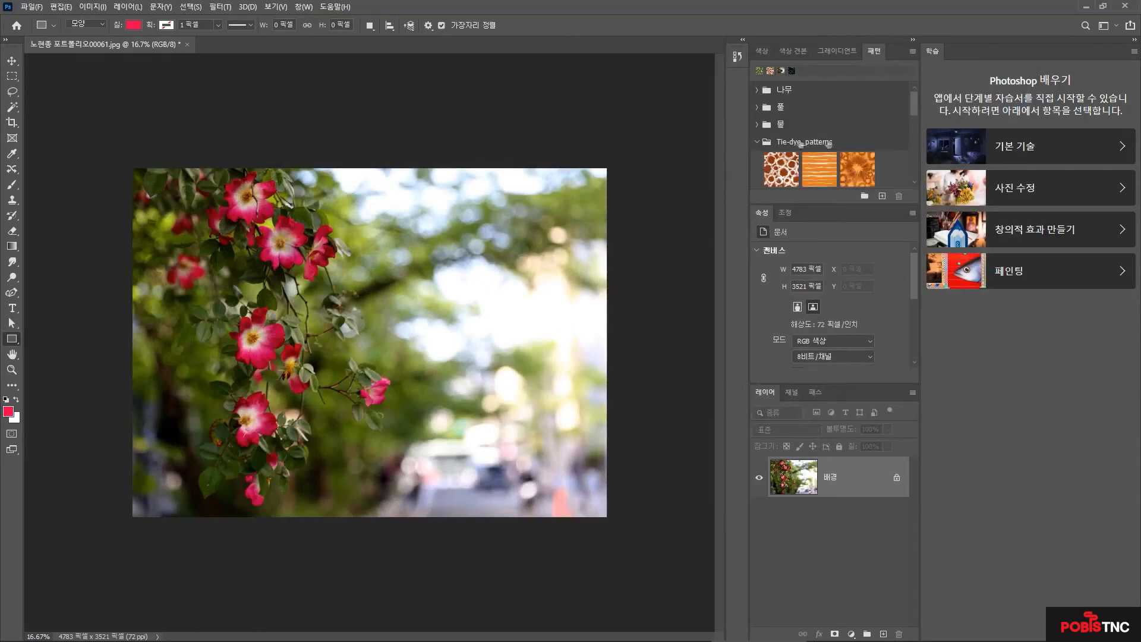
mouse_move(915, 109)
mouse_down()
mouse_move(923, 182)
mouse_move(925, 112)
mouse_up()
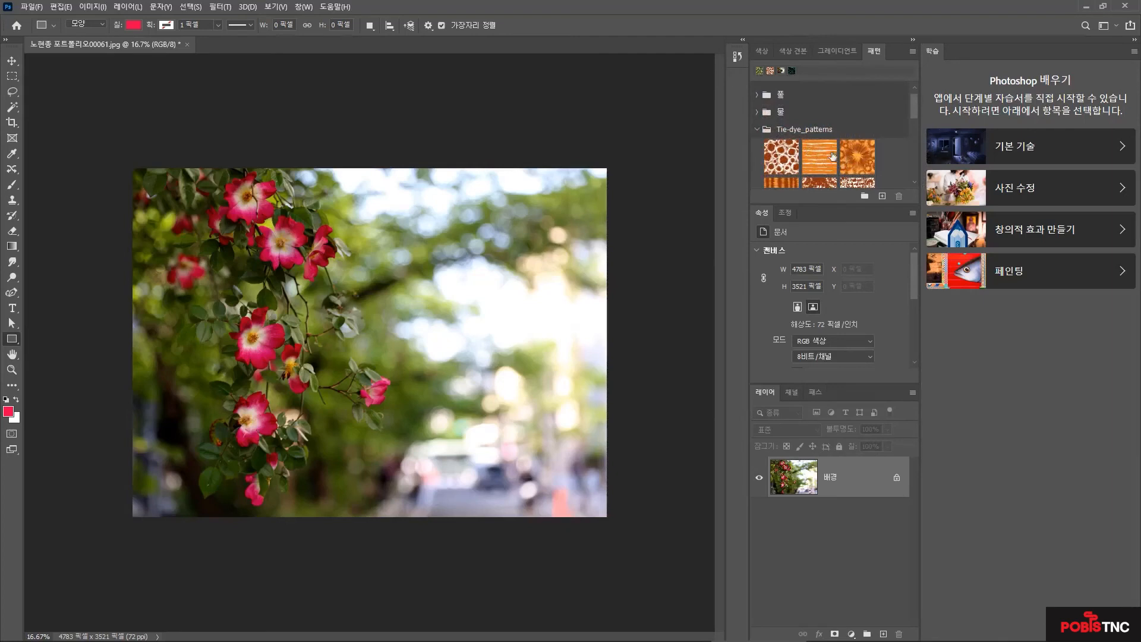
- Fill the photo with the first pattern from the Tie-dye_patterns group, and delete the pattern fill layer
click(782, 158)
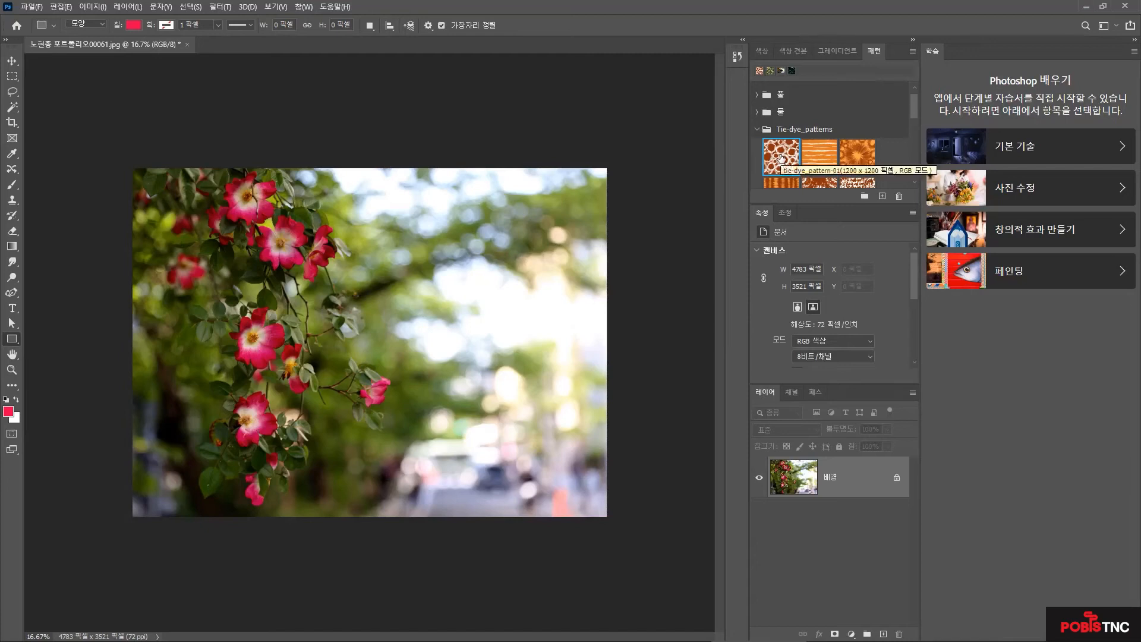
drag(782, 158, 379, 331)
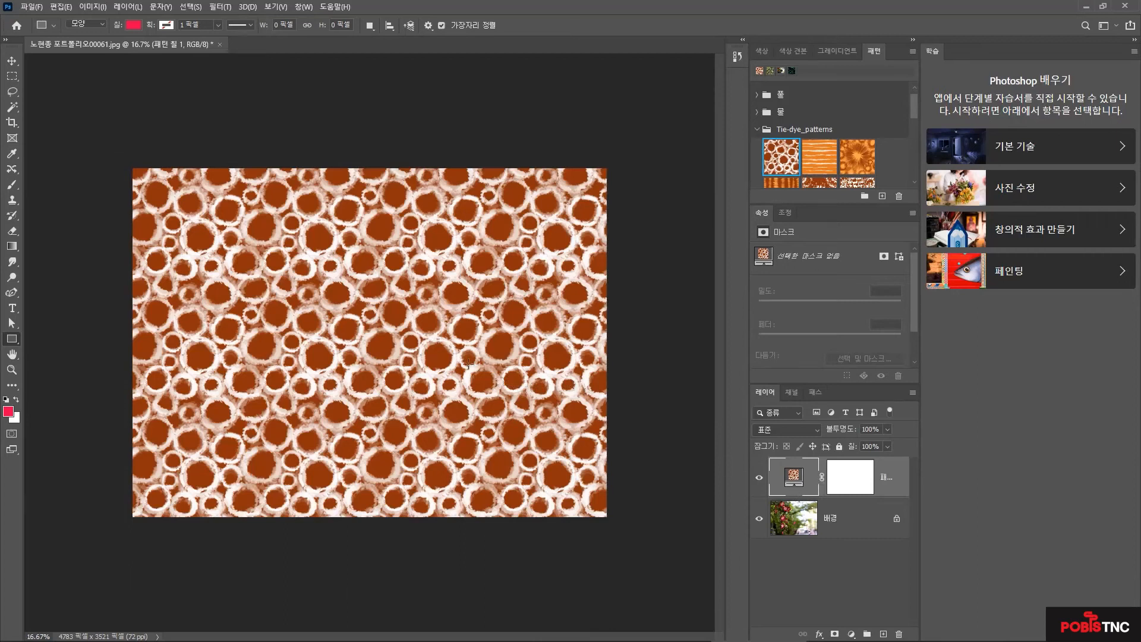
key(Delete)
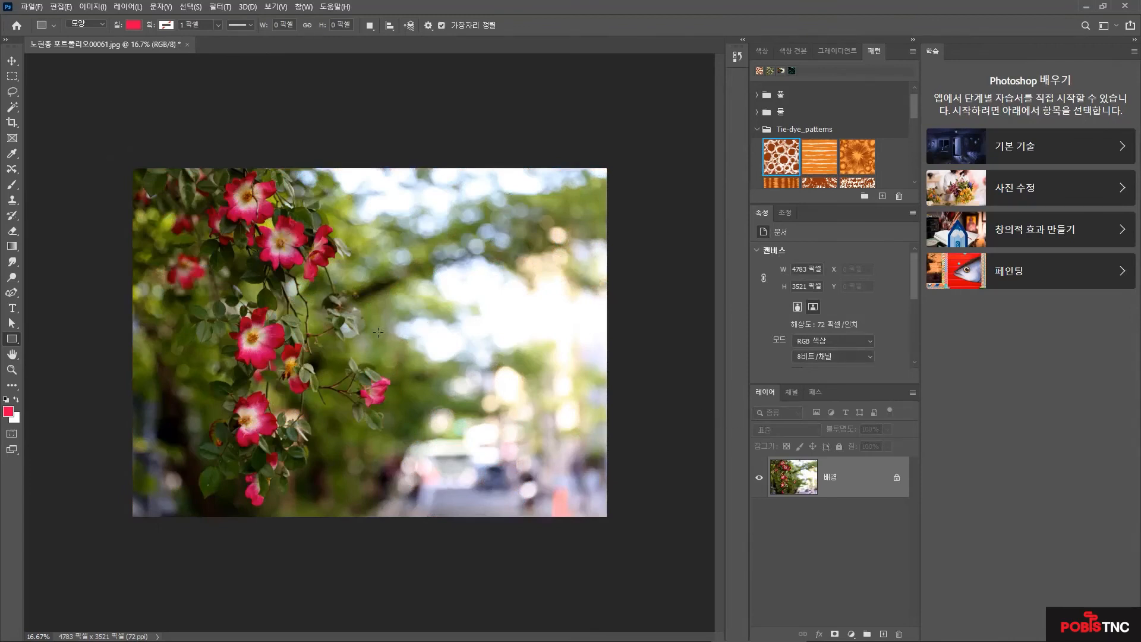
- Examine the available new fill layer and new adjustment layer types, and compare them with the direct image adjustments
click(125, 8)
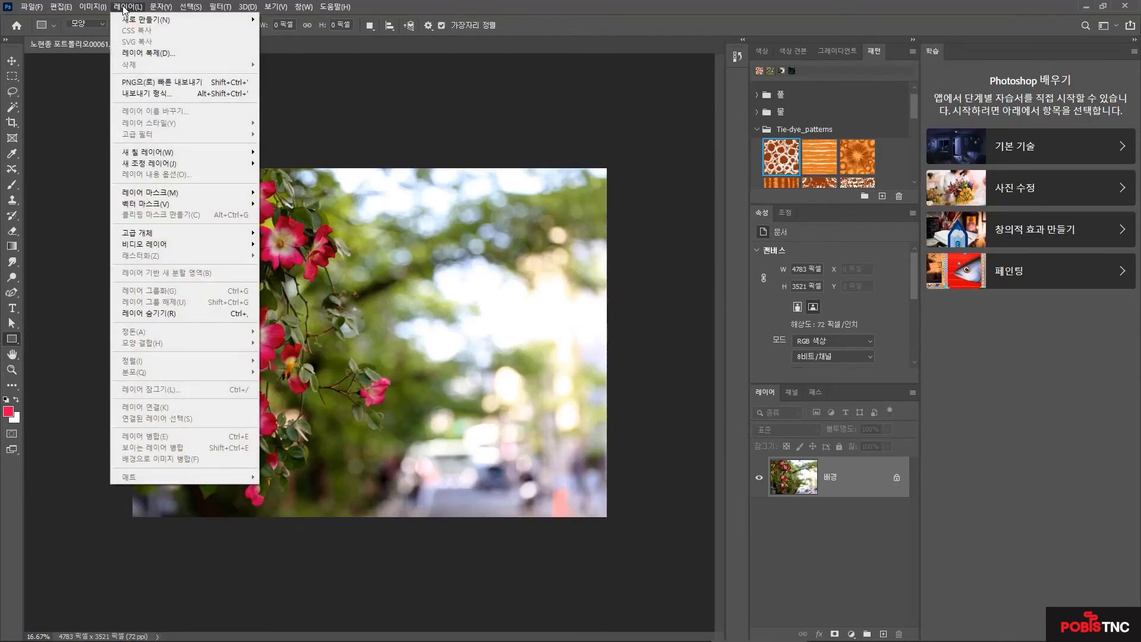
mouse_move(169, 155)
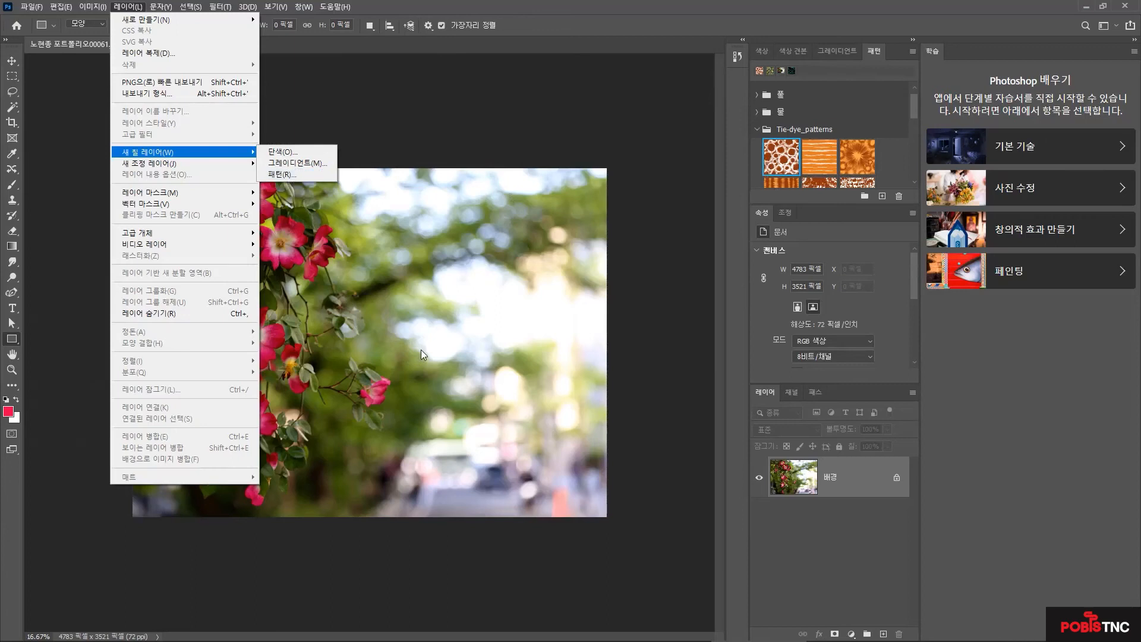
mouse_move(141, 168)
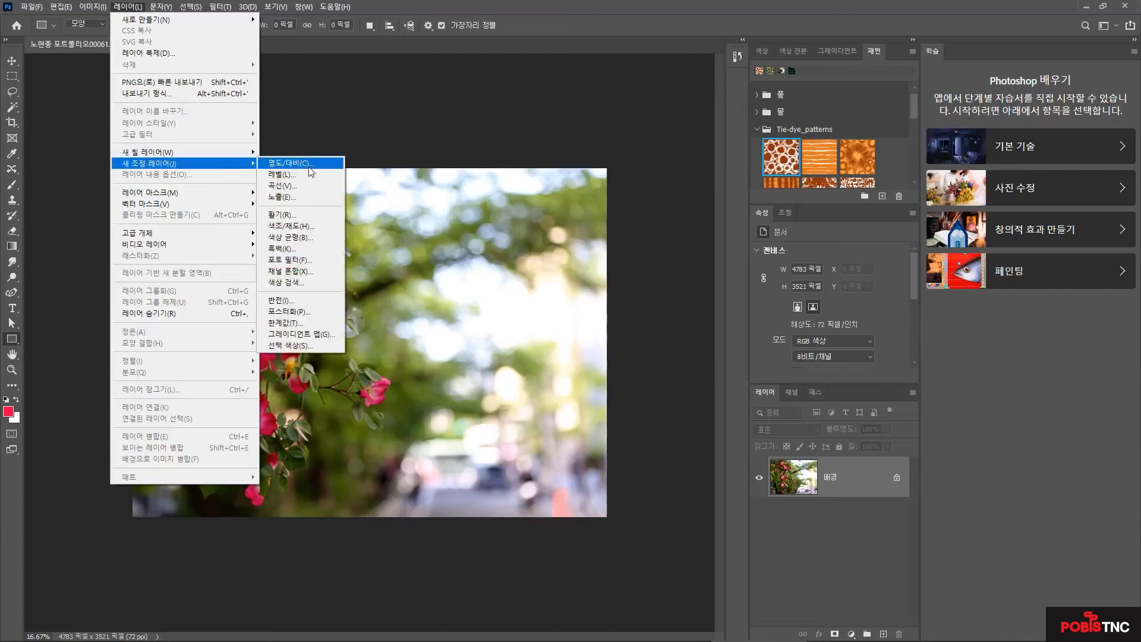
click(526, 7)
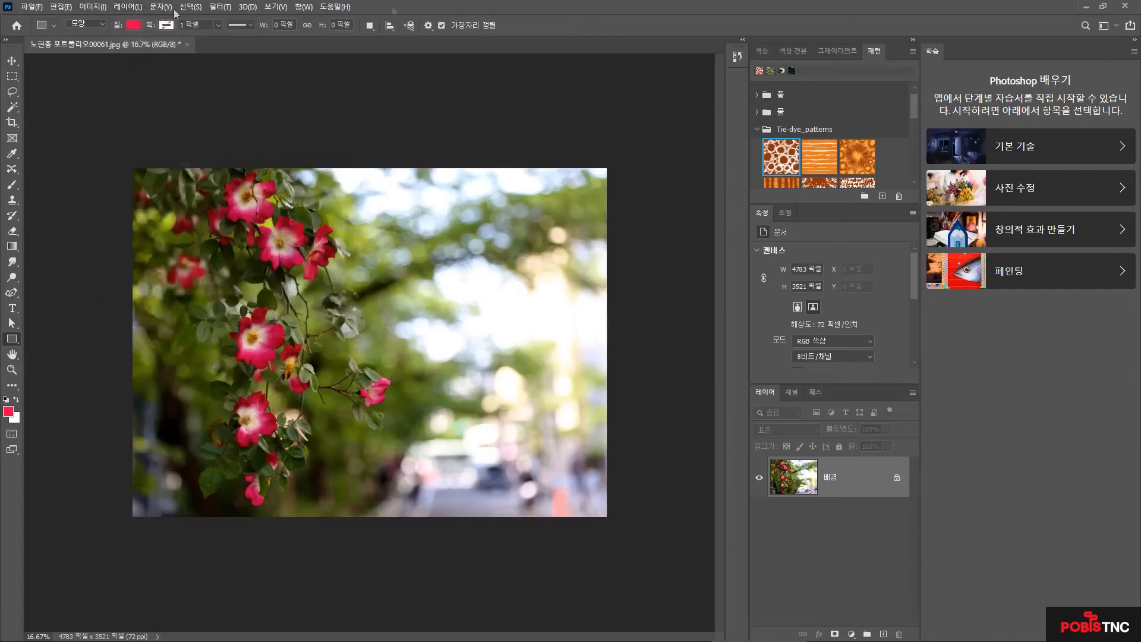
click(85, 9)
mouse_move(114, 40)
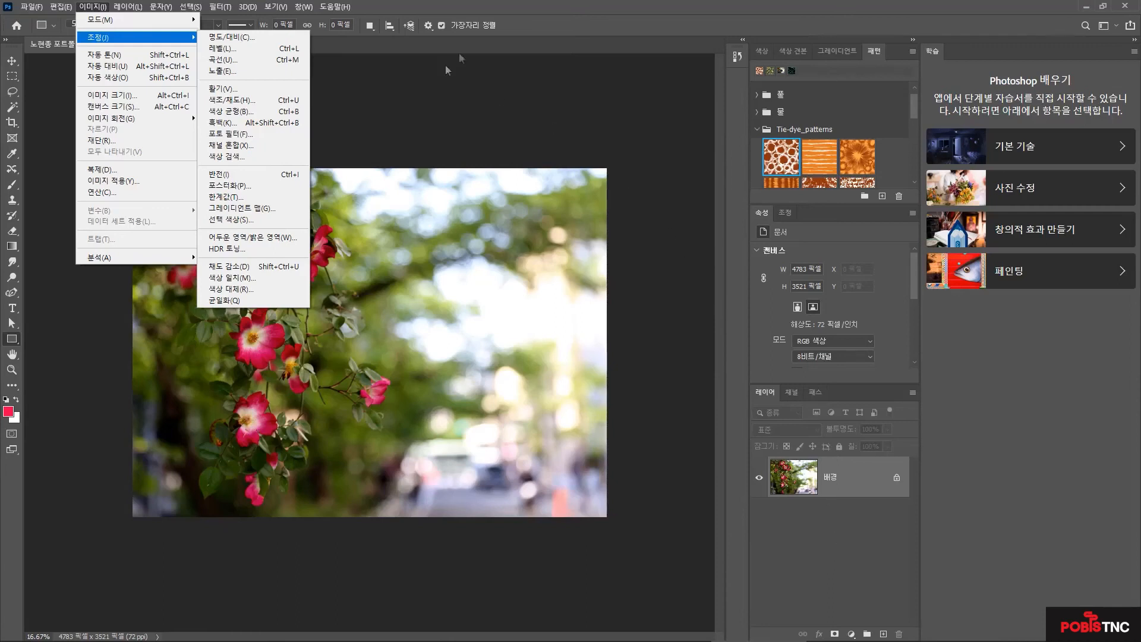
click(532, 8)
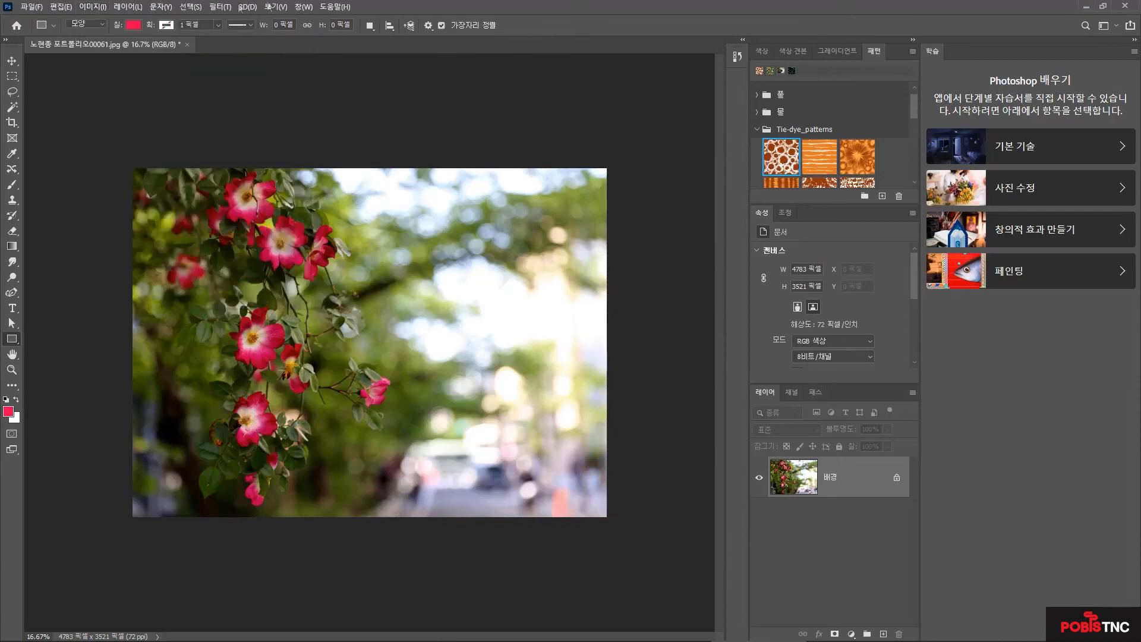
click(132, 8)
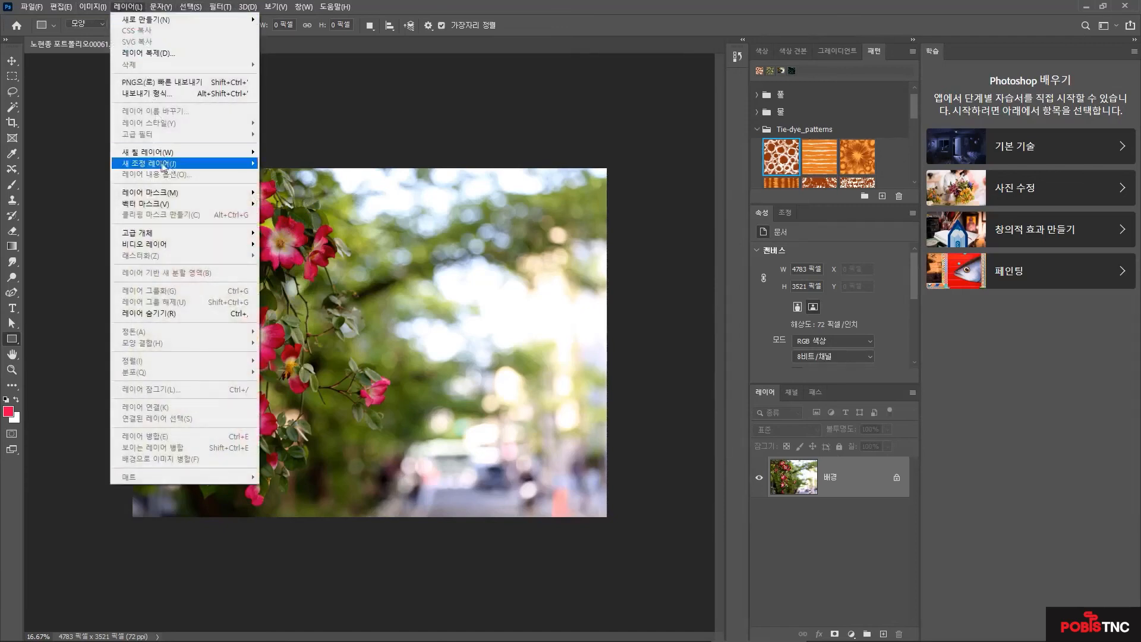
mouse_move(182, 168)
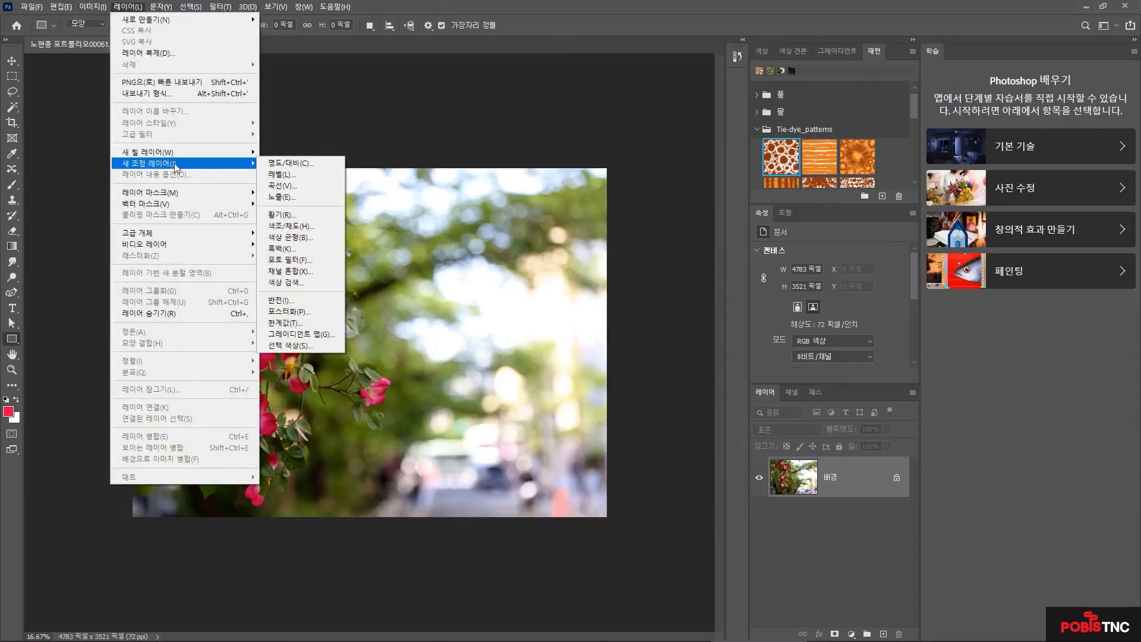
click(543, 7)
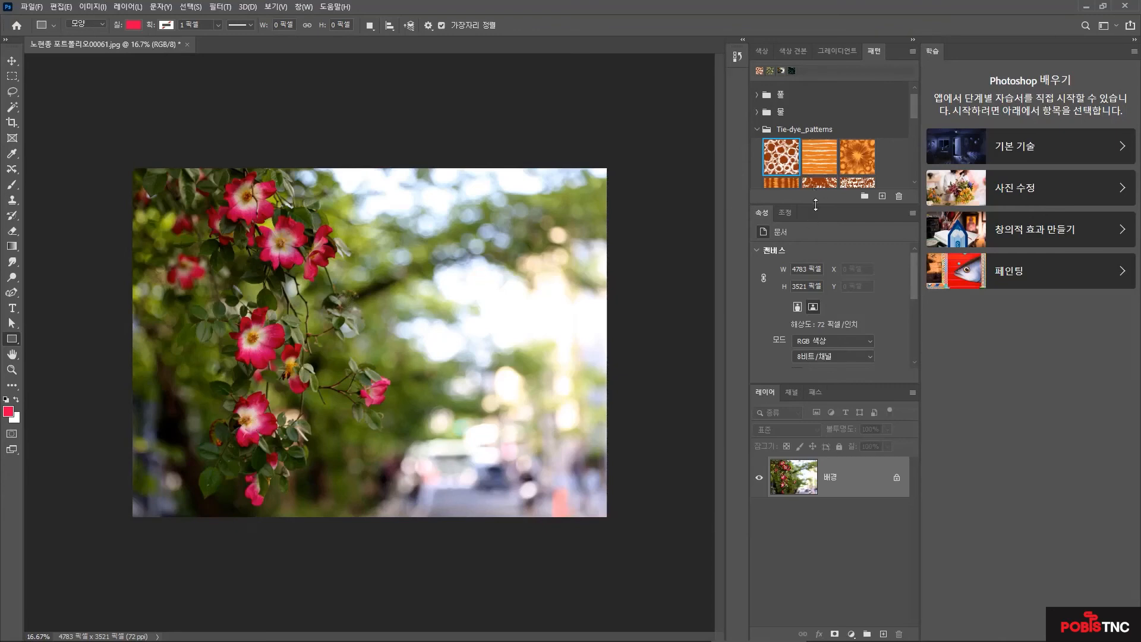
- Enlarge the pattern list, and make a square selection of about 667 px around the large middle flower
drag(815, 204, 819, 245)
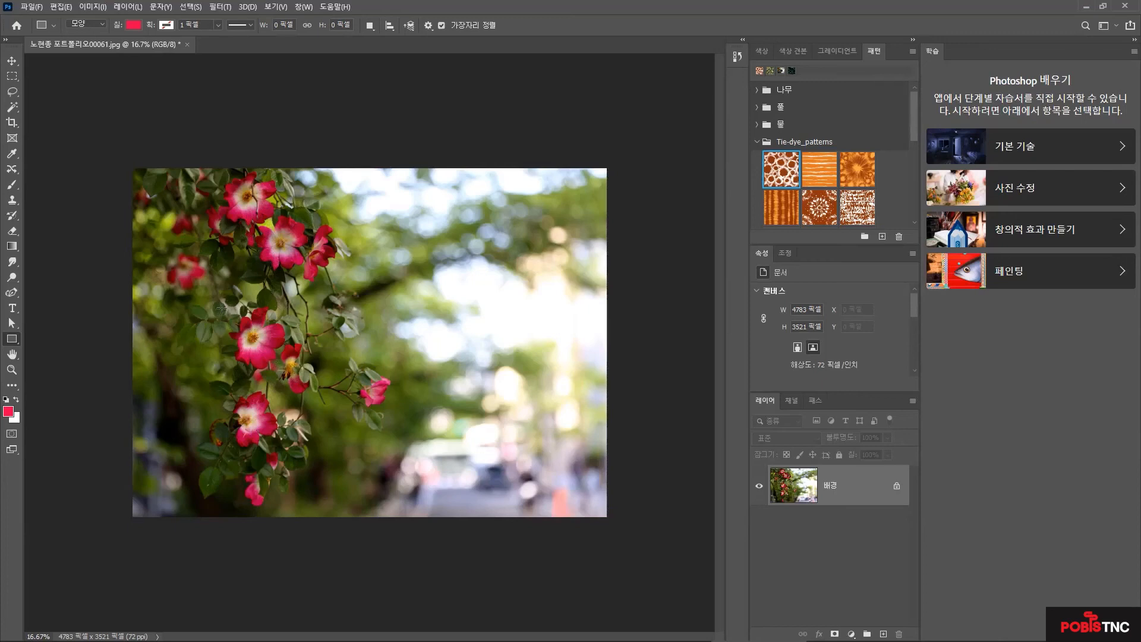
click(12, 77)
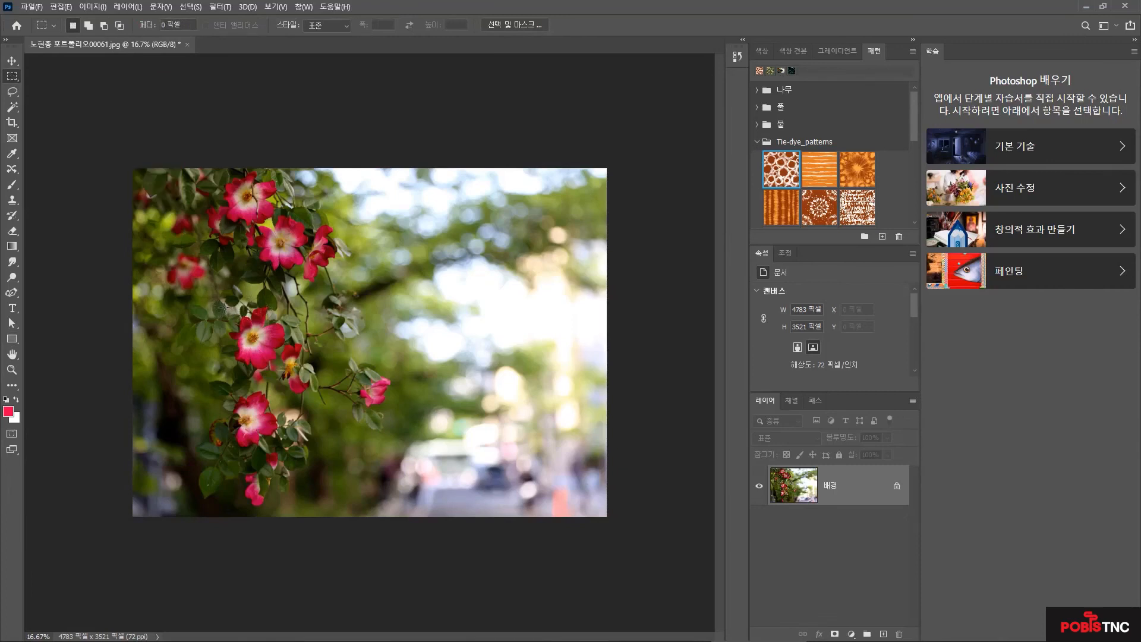
drag(223, 307, 265, 347)
- Define the selected flower area as a pattern named 분홍꽃
click(61, 7)
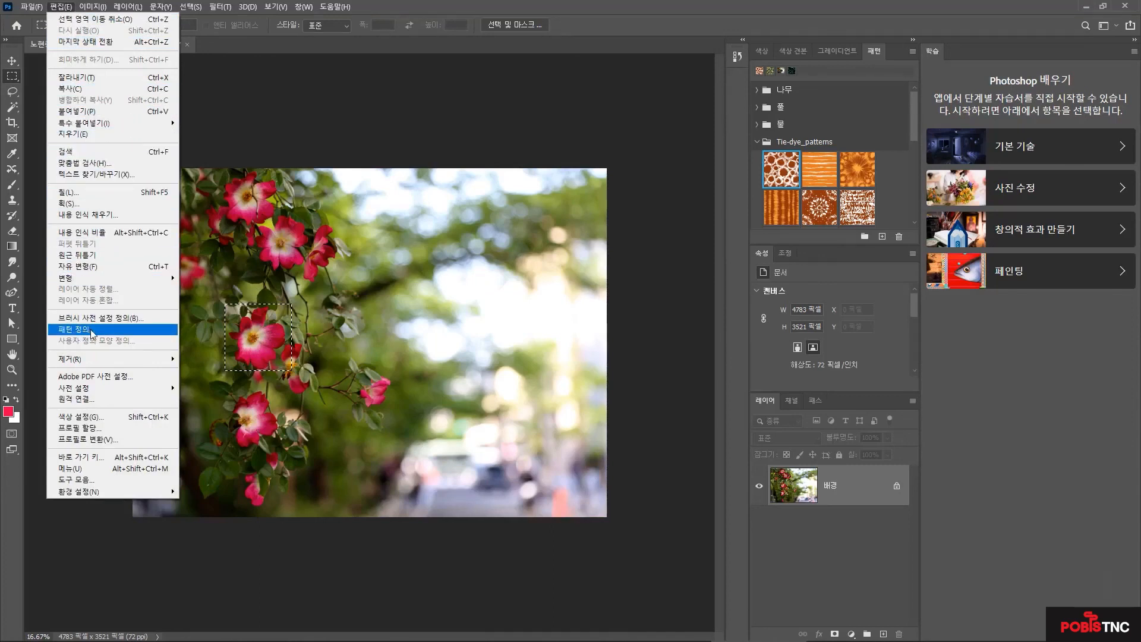
click(91, 329)
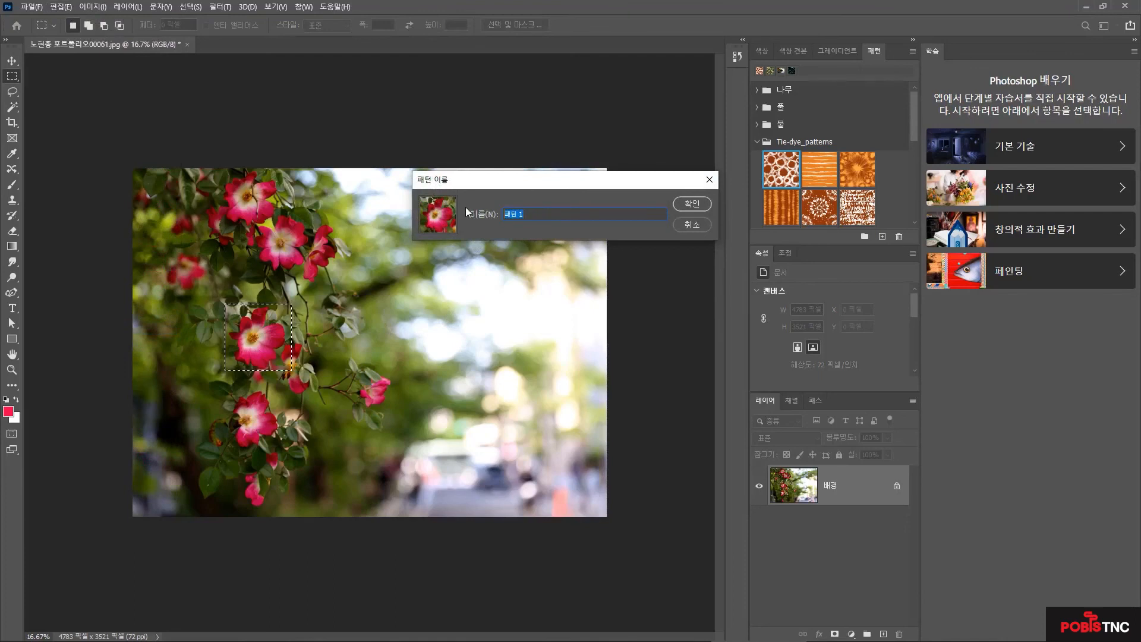
key(BackSpace)
text(ㅌ꽃)
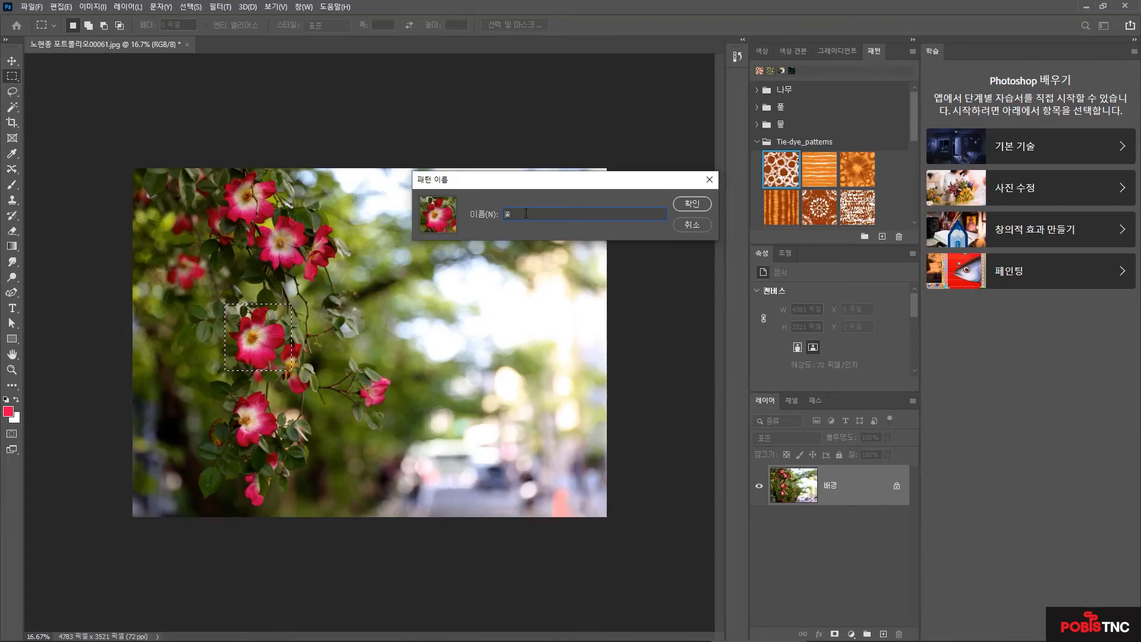
text(ㅂㅜㄴ홍)
click(693, 204)
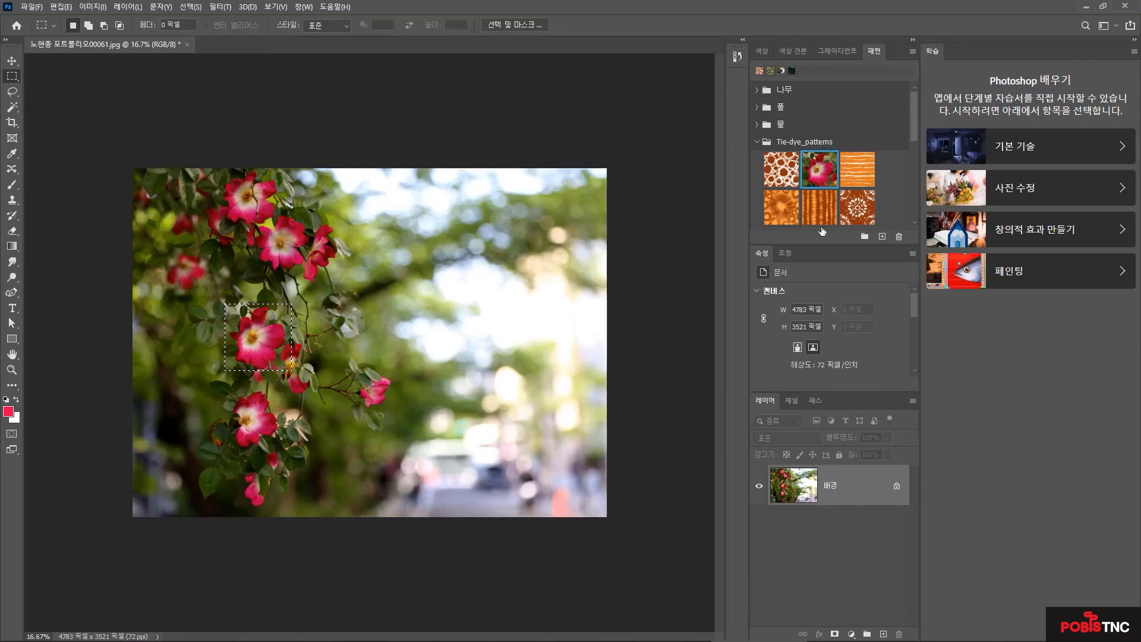
- Enlarge the pattern list further, and move the 분홍꽃 pattern to the end of the Tie-dye_patterns group
drag(811, 393, 811, 483)
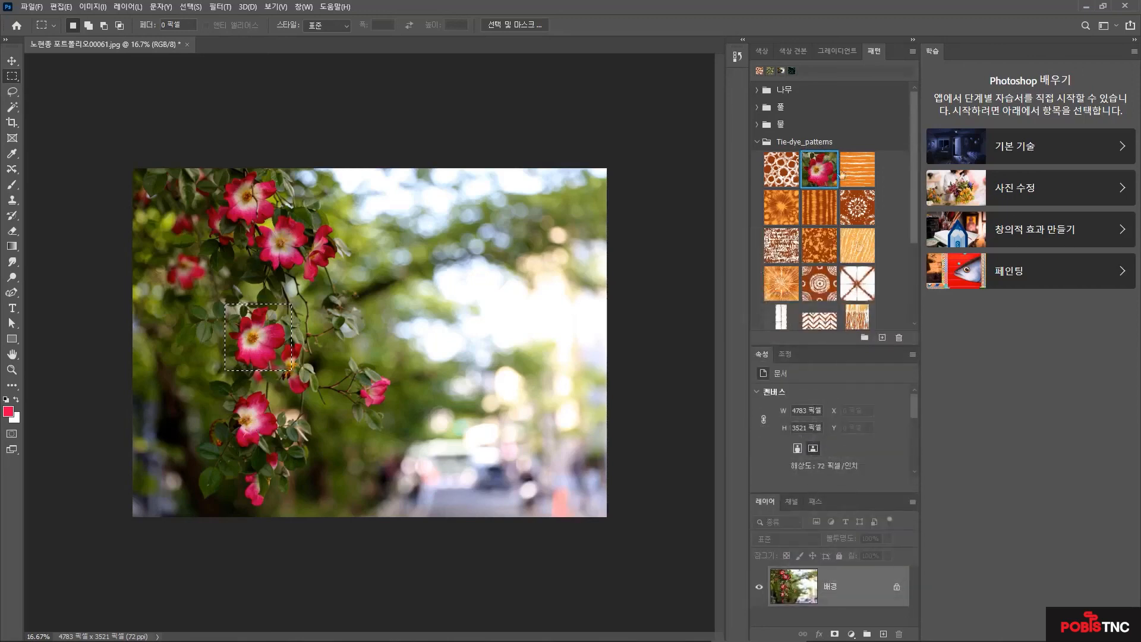
drag(823, 166, 889, 308)
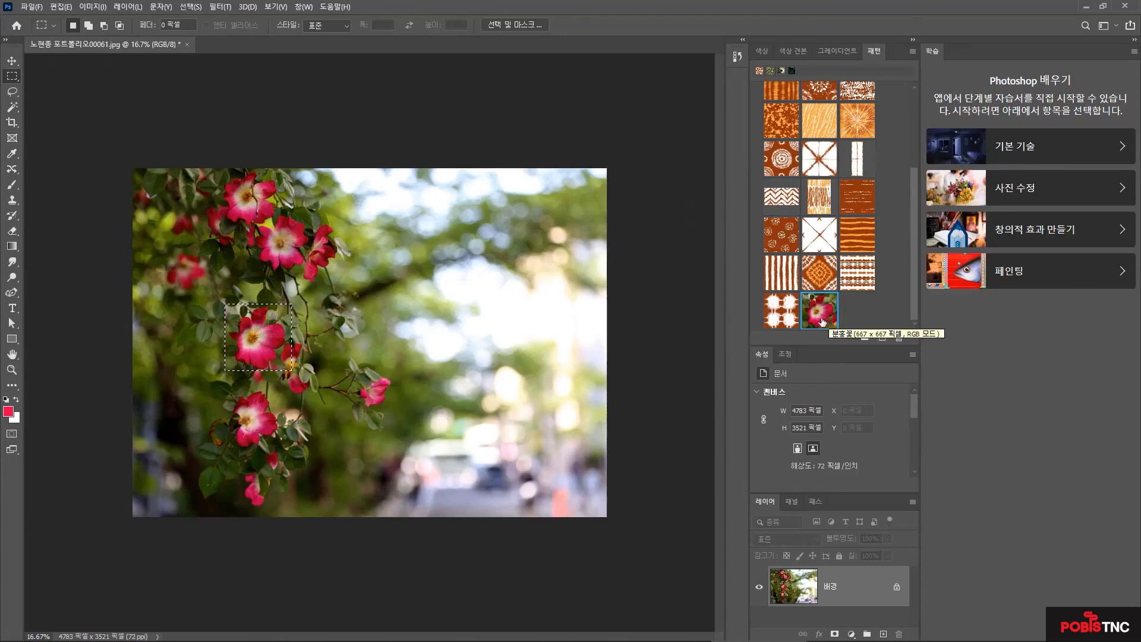
click(822, 320)
- Clear the selection and fill the whole photo with the 분홍꽃 pattern, shrinking the pattern and properties areas to reveal both layers
click(318, 326)
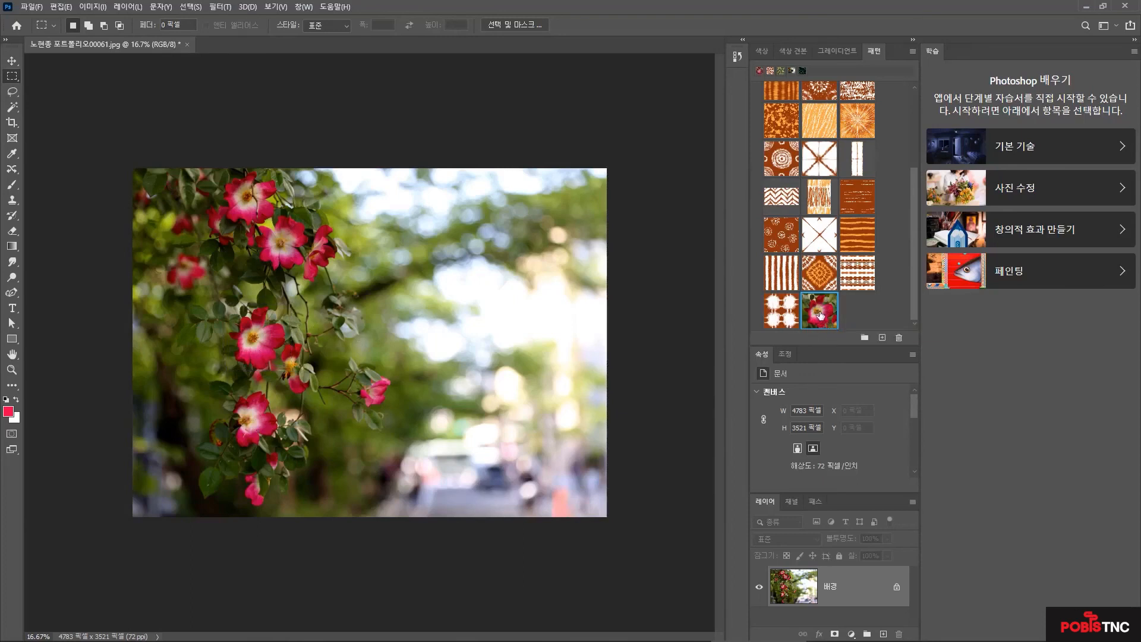
drag(818, 316, 409, 350)
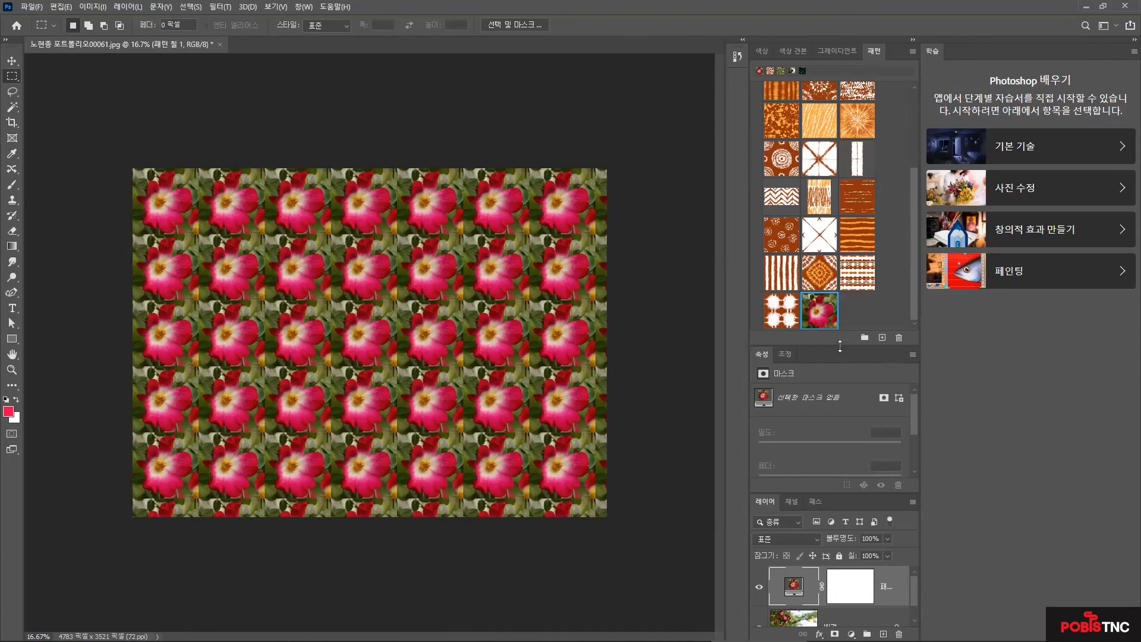
drag(843, 347, 833, 221)
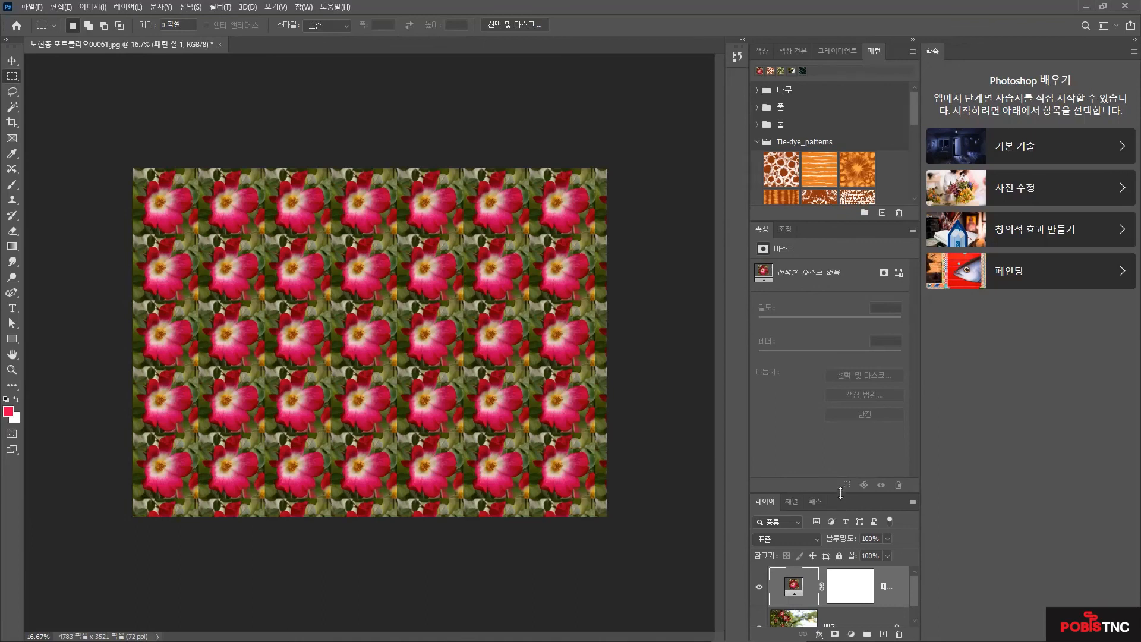
drag(840, 493, 839, 352)
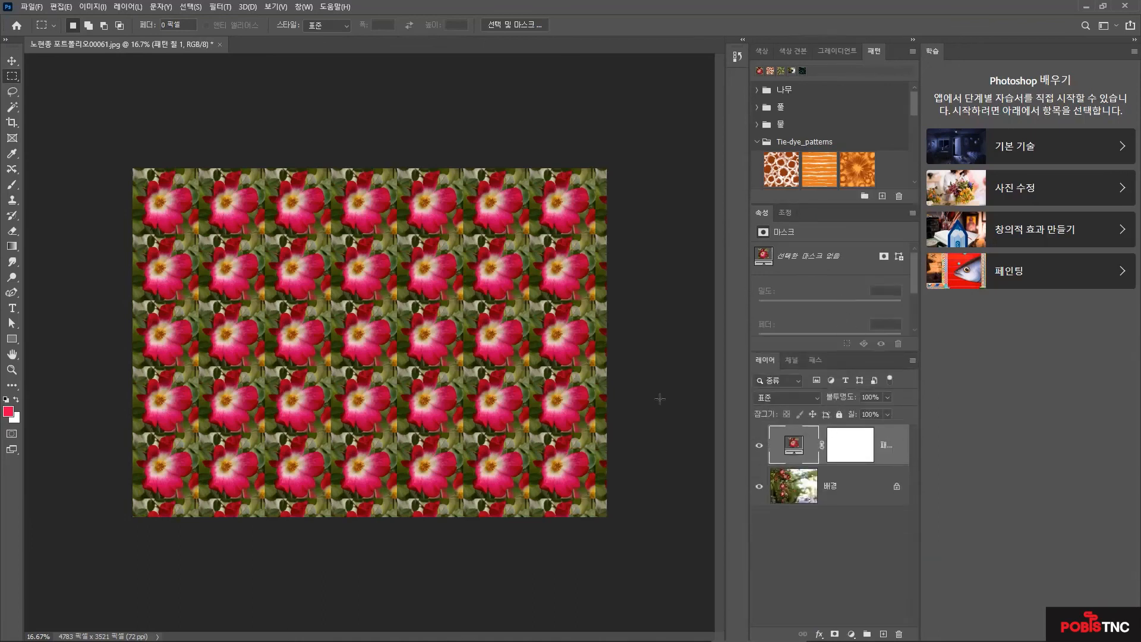